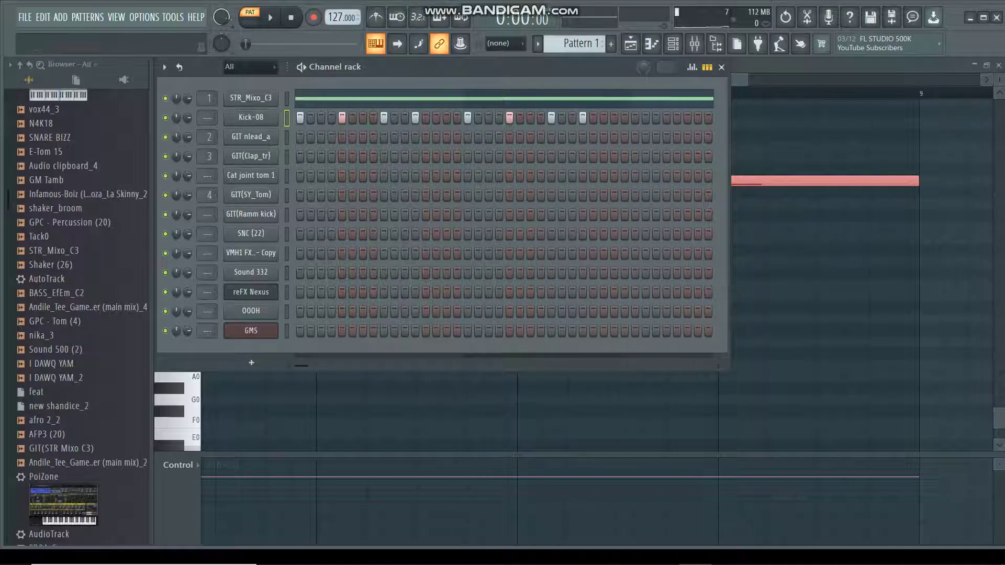
Repeat the two-bar Kick-08 pattern up to bar 9 in its piano roll and remove the surplus copy beyond bar 9.
left_click(707, 67)
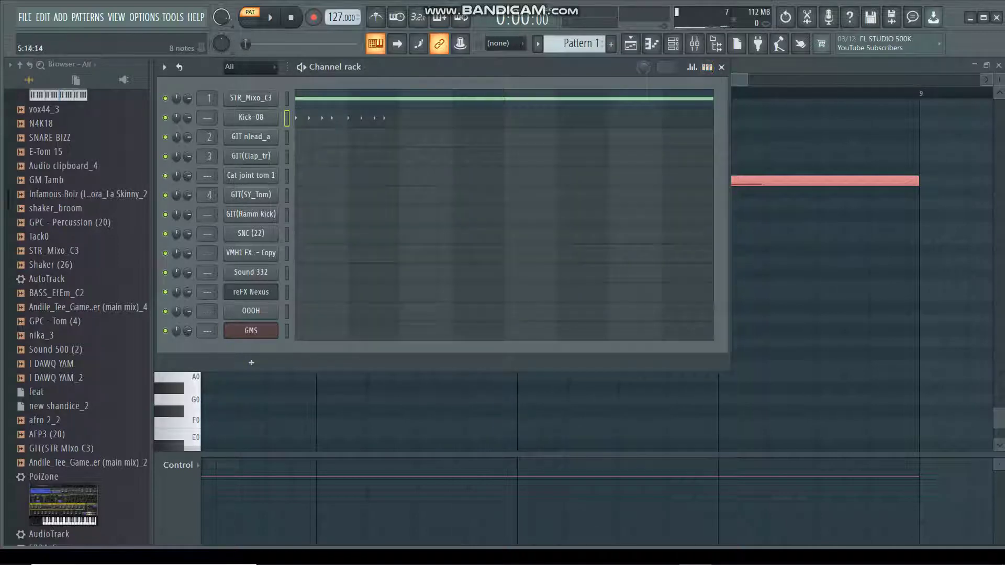
left_click(551, 118)
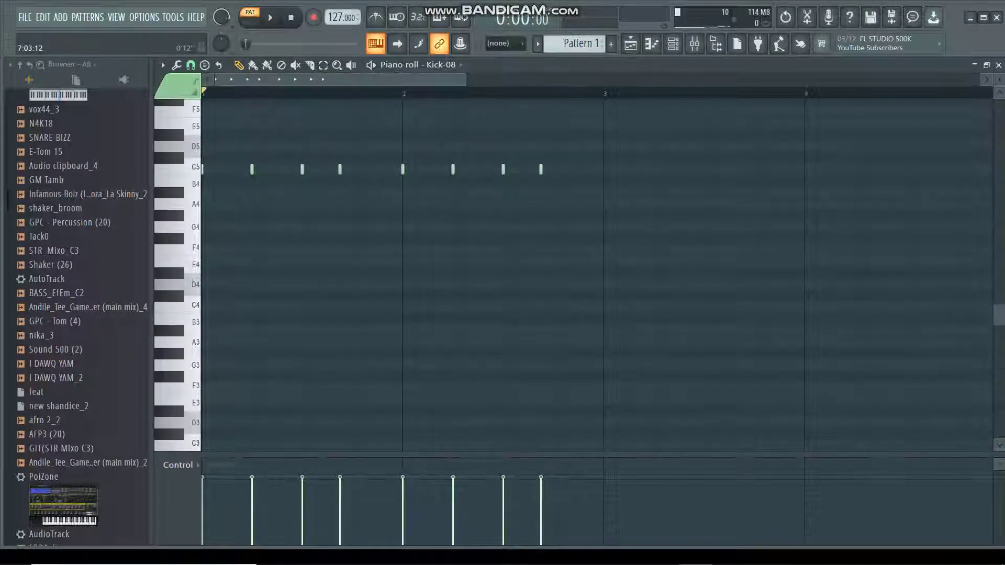
key("ctrl+b")
key("ctrl+b")
key("ctrl+b")
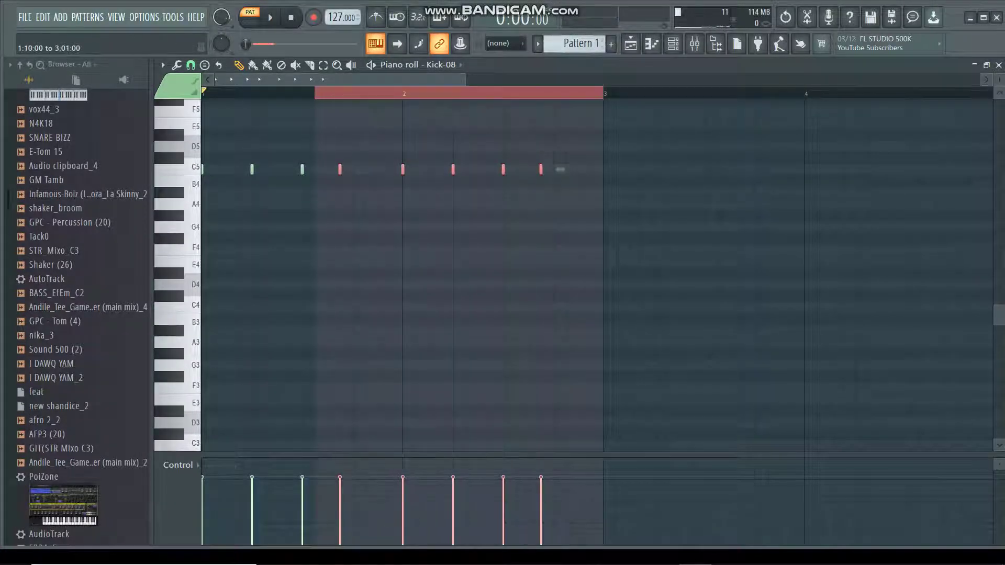
key("ctrl+b")
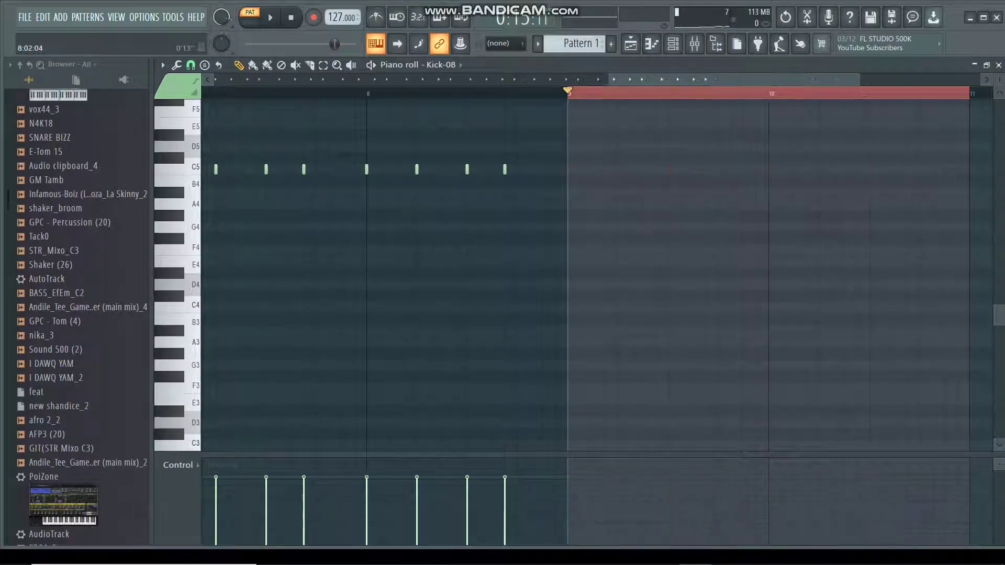
key("Delete")
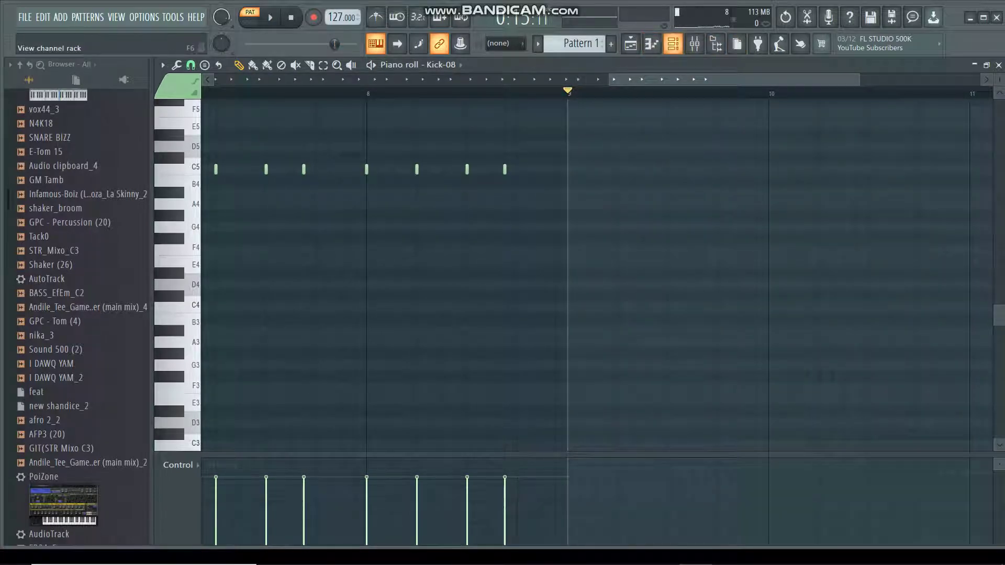
Raise the long note of the GIT nlead_a channel by two octaves to D4 in its piano roll.
key("F6")
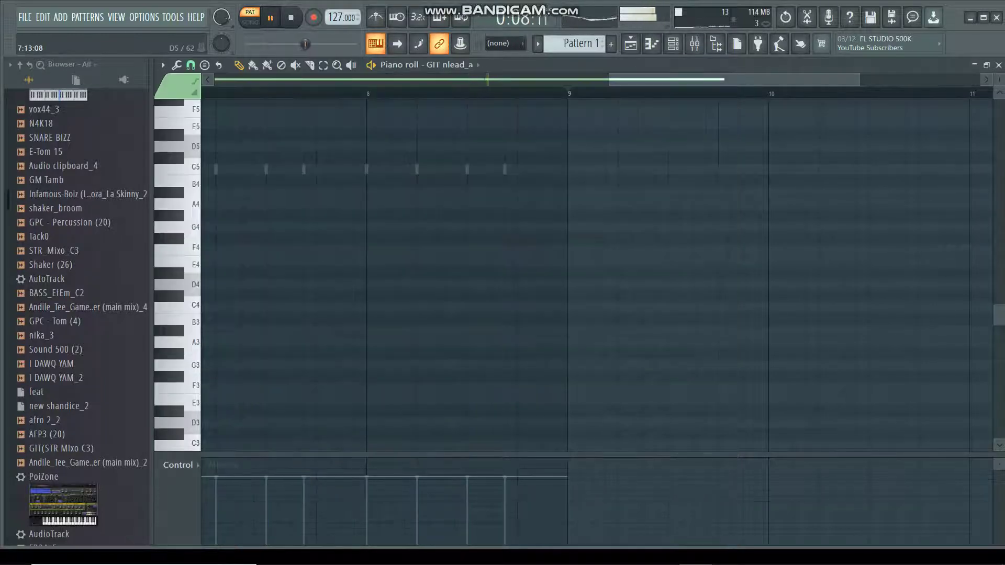
key("ctrl+Up")
key("ctrl+Up")
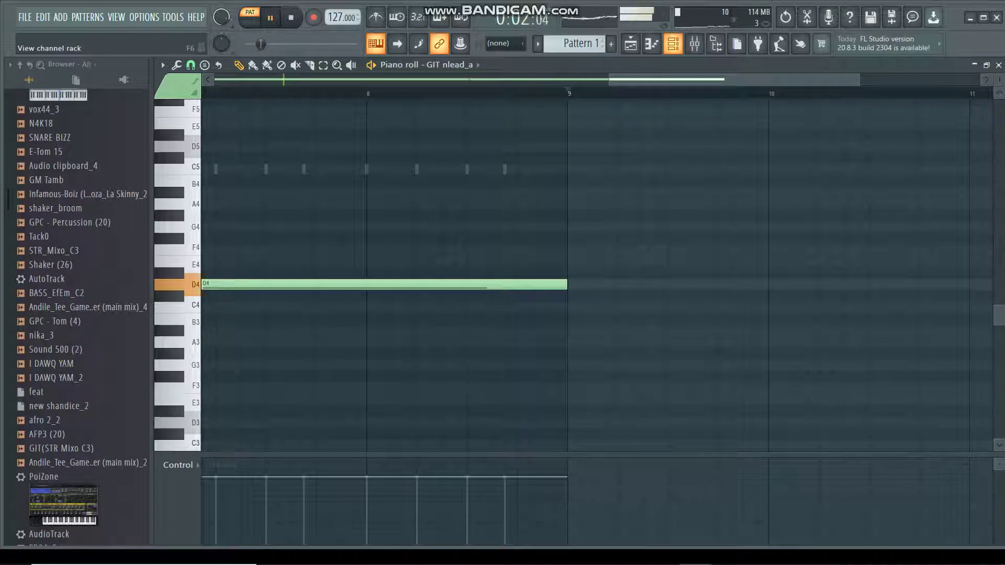
Open the GIT nlead_a channel's sample settings and look through the samples in the browser.
key("F6")
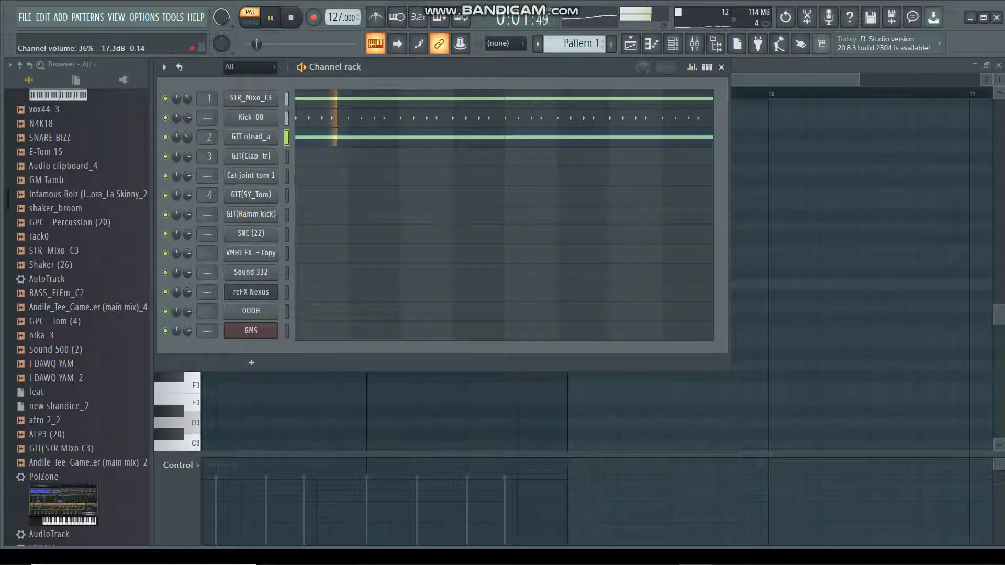
left_click(250, 137)
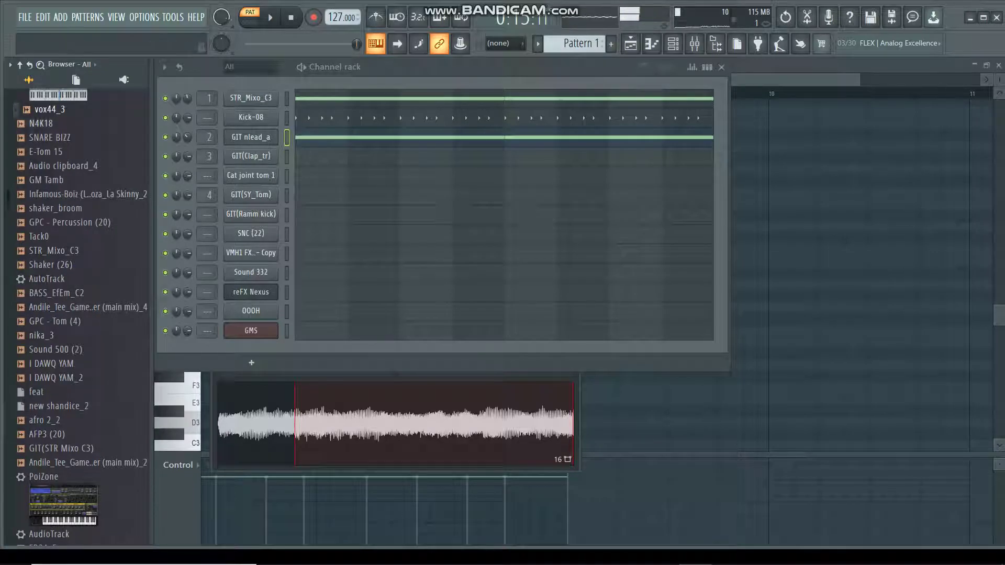
scroll(78, 314, "up", 7)
scroll(78, 314, "down", 14)
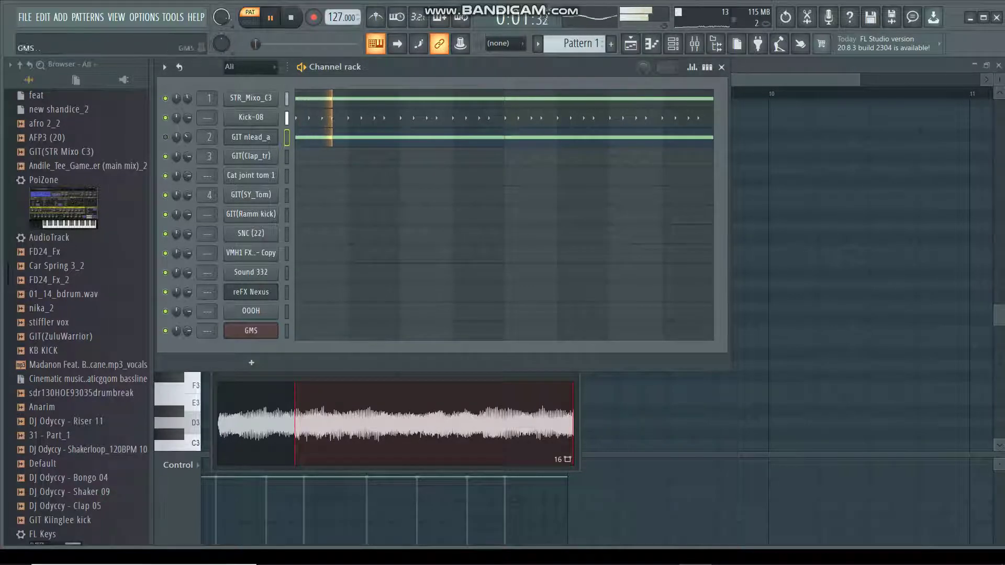
Fill the OOOH channel every four steps from step 3 and return the channel rack to its step grid view.
right_click(277, 308)
left_click(438, 361)
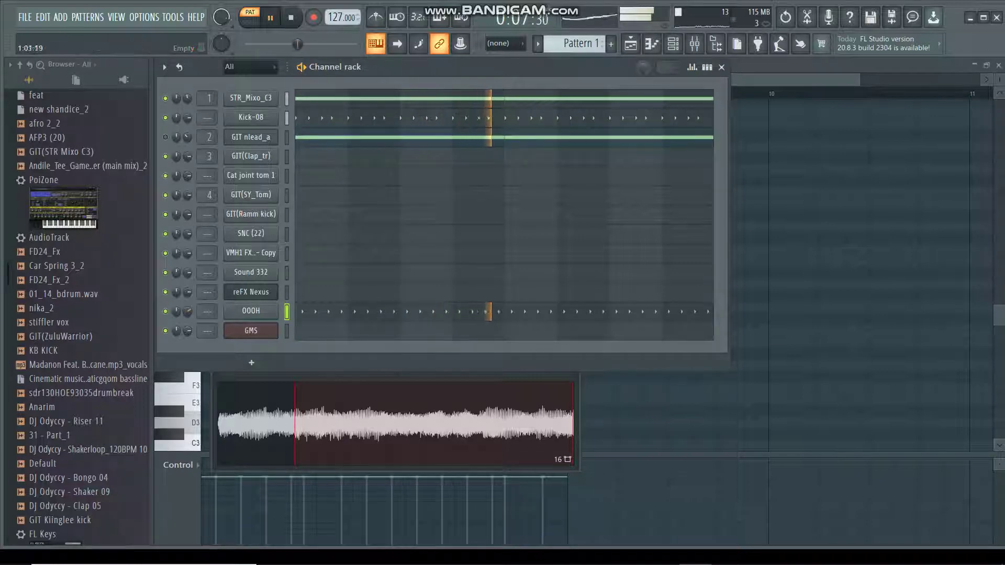
left_click(707, 67)
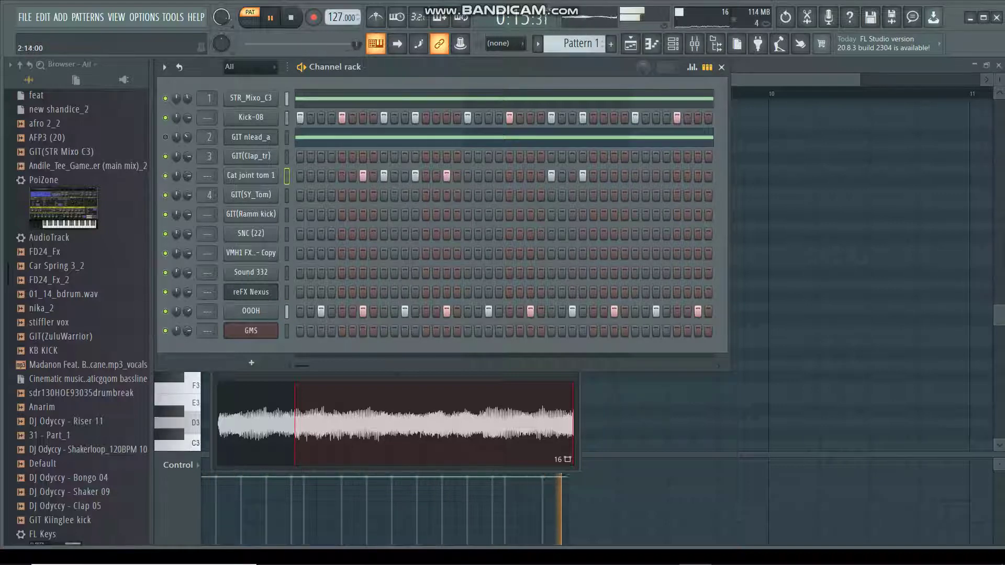
Duplicate the two-bar Cat joint tom 1 pattern up to bar 9 in its piano roll and deselect the notes.
right_click(275, 175)
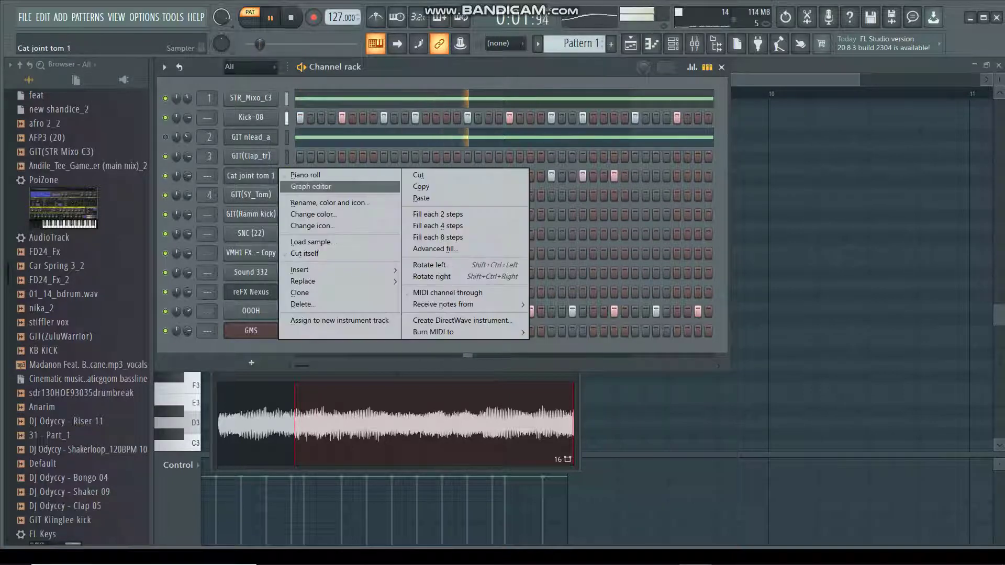
left_click(303, 175)
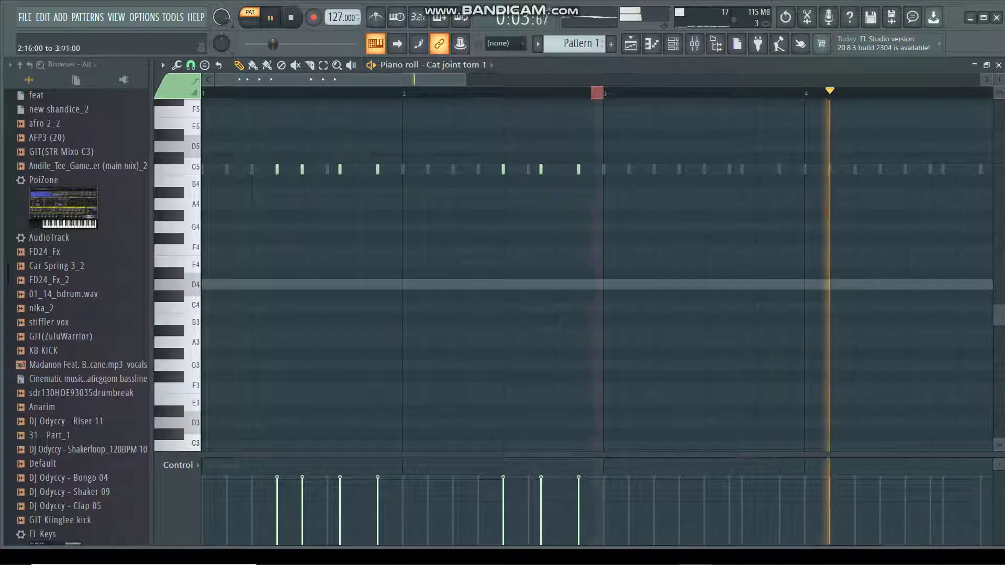
key("ctrl+a")
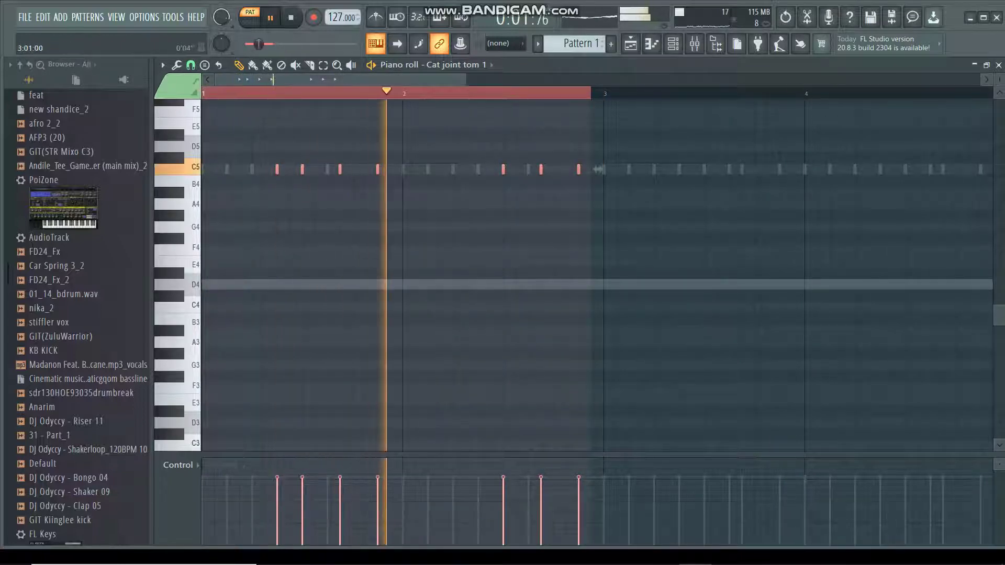
key("ctrl+b")
key("ctrl+b")
key("ctrl+b")
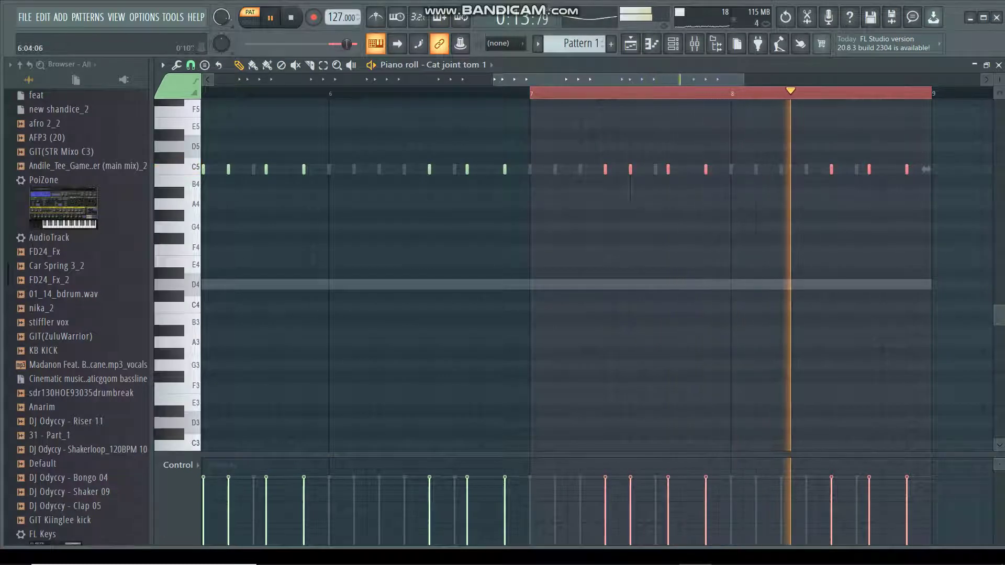
key("ctrl+d")
Place a single two-step C5 note at step 11 of bar 8 in the Sound 332 channel's piano roll.
left_click(673, 44)
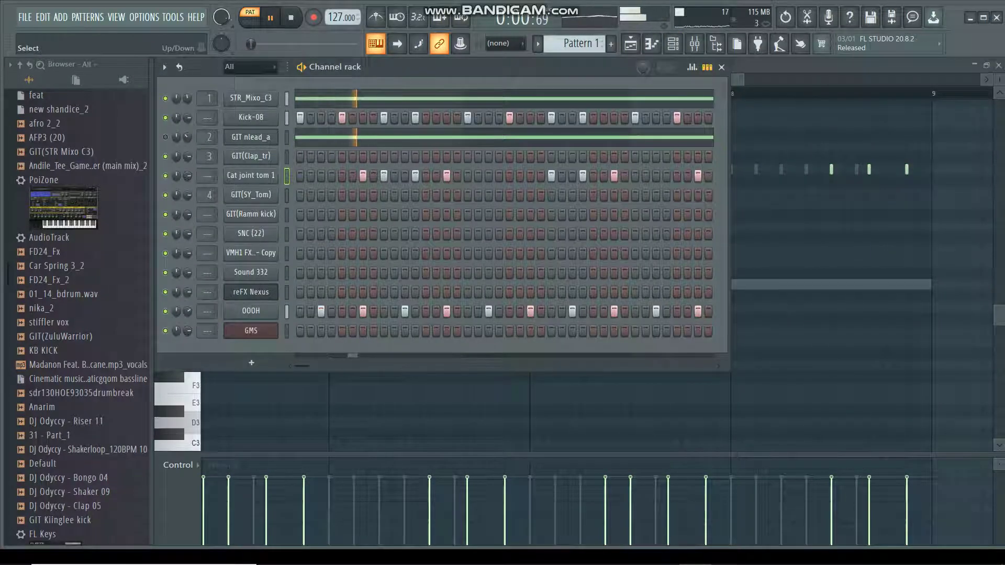
right_click(250, 272)
left_click(307, 271)
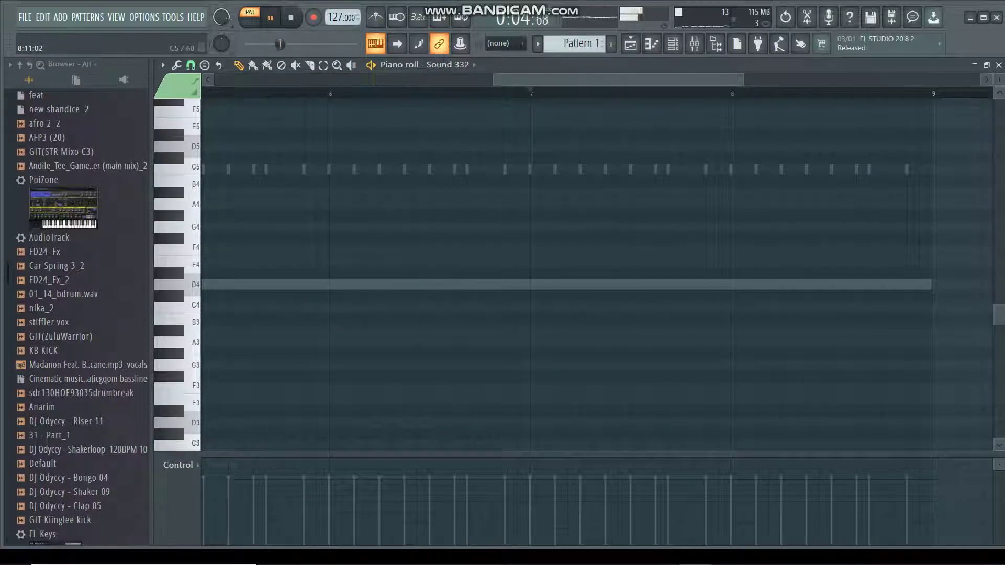
left_click(858, 169)
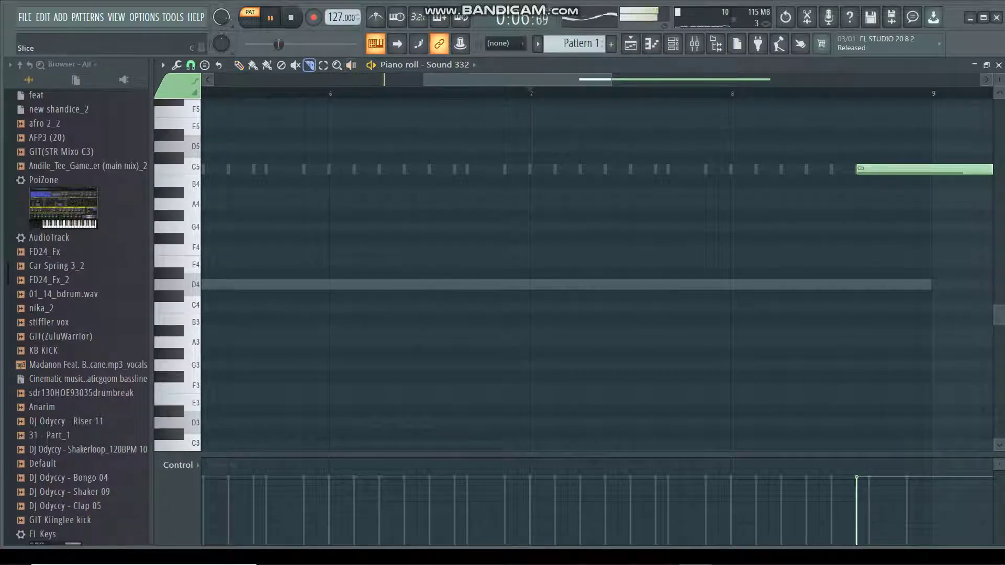
left_click(253, 65)
right_click(916, 169)
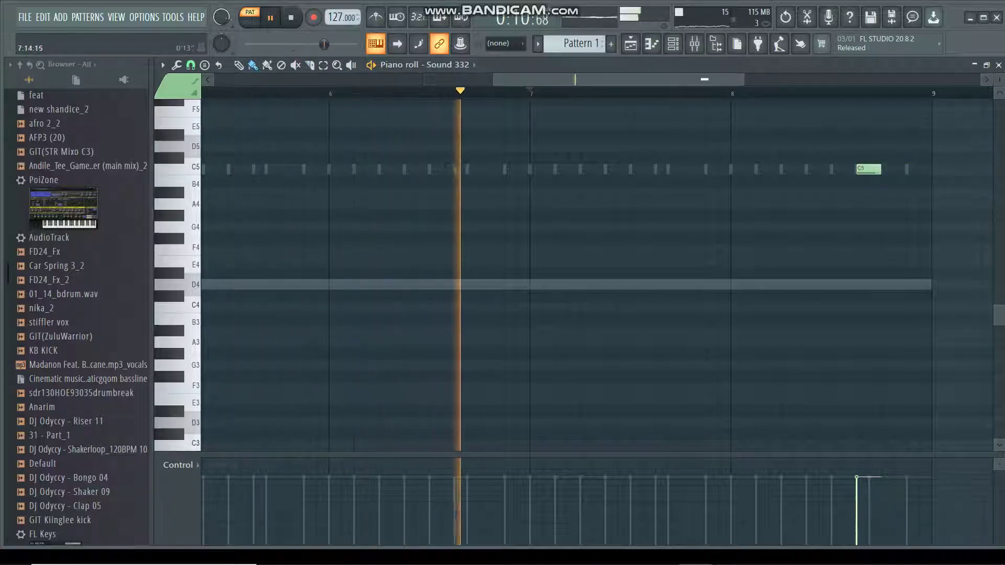
Turn up the echo delay feed in the Sound 332 channel's miscellaneous settings and return to the channel rack.
key("F6")
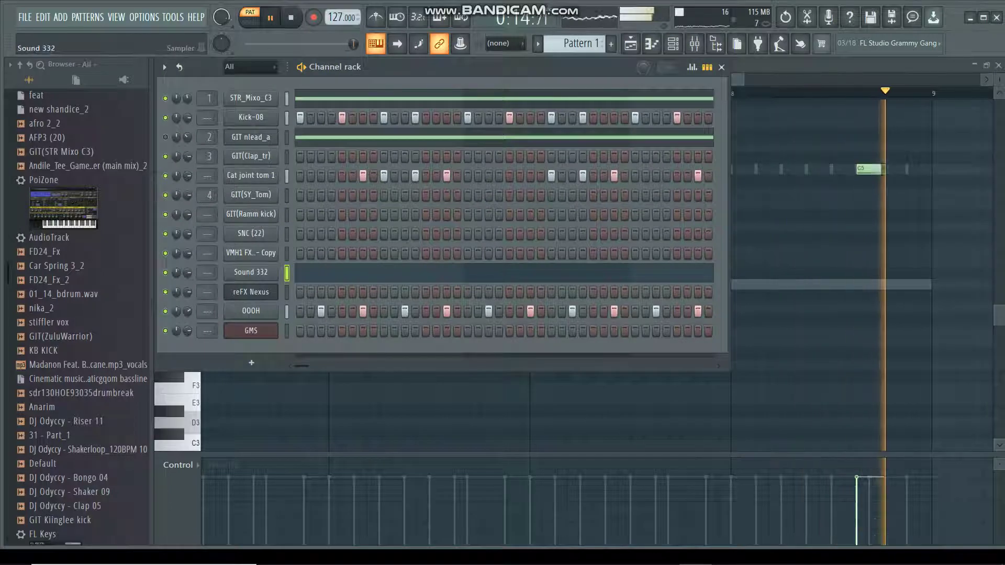
left_click(250, 272)
left_click(350, 254)
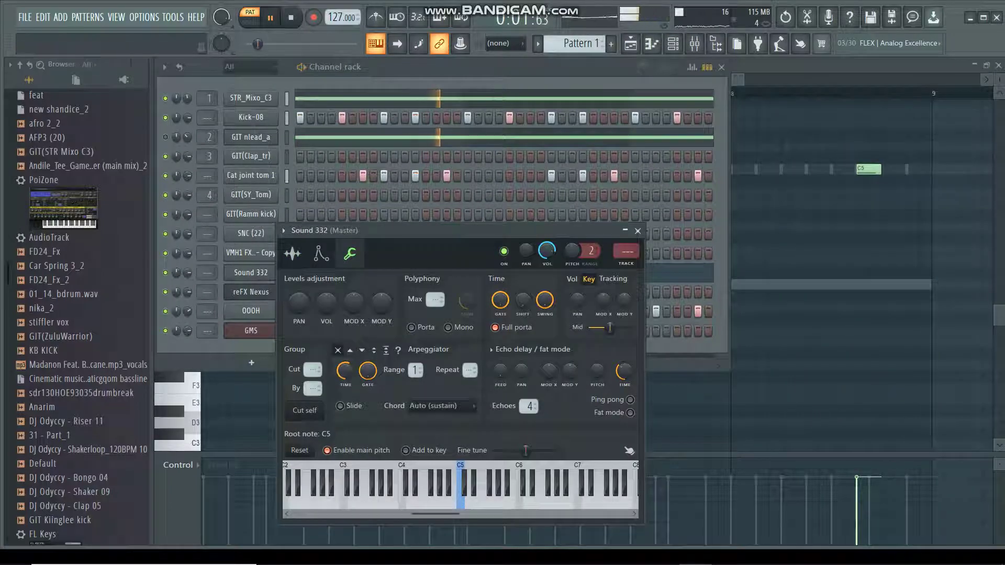
left_click(492, 350)
left_click(521, 380)
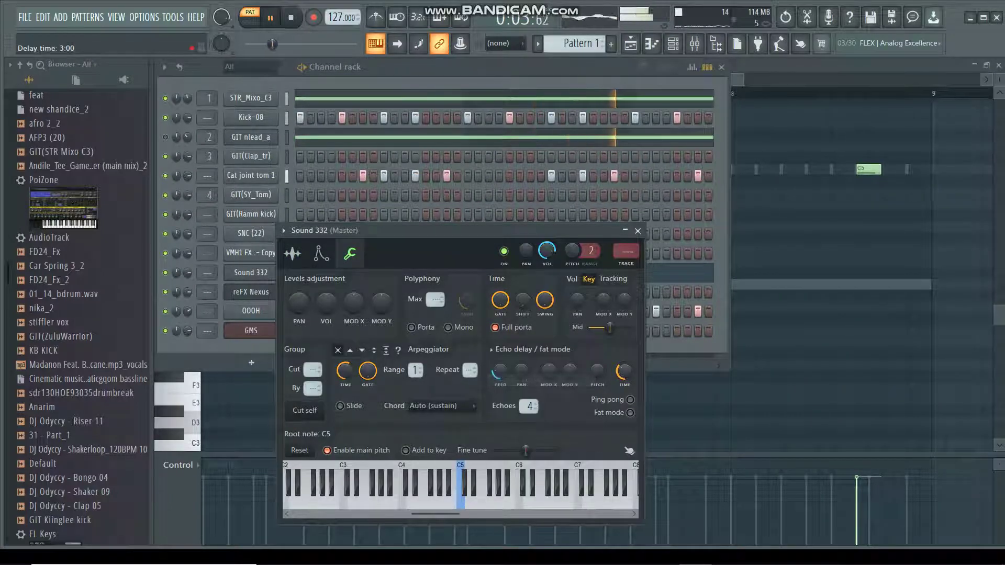
key("F6")
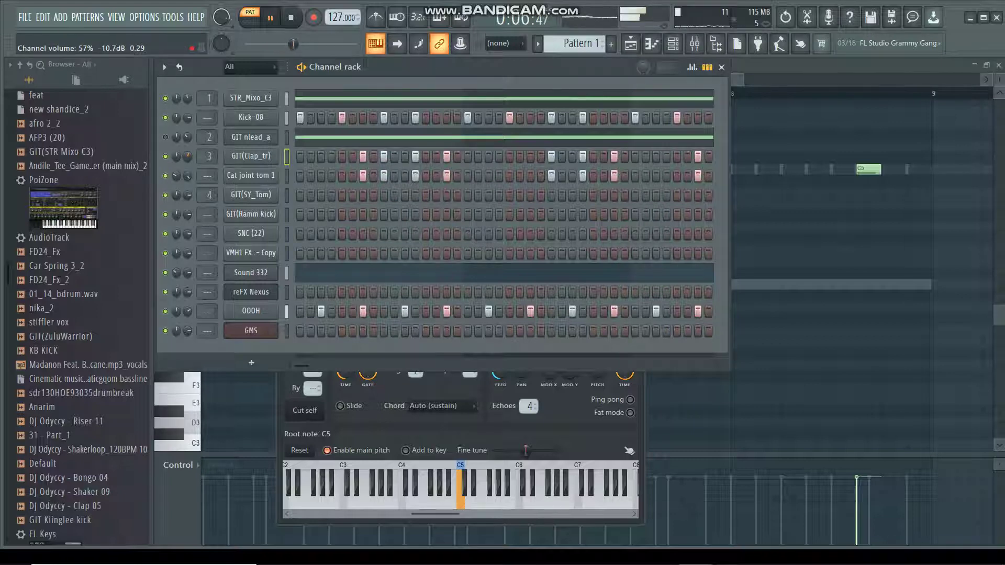
Build a two-step chord of D5, F5 and A5 at step 3 of bar 1 in reFX Nexus's piano roll.
right_click(250, 291)
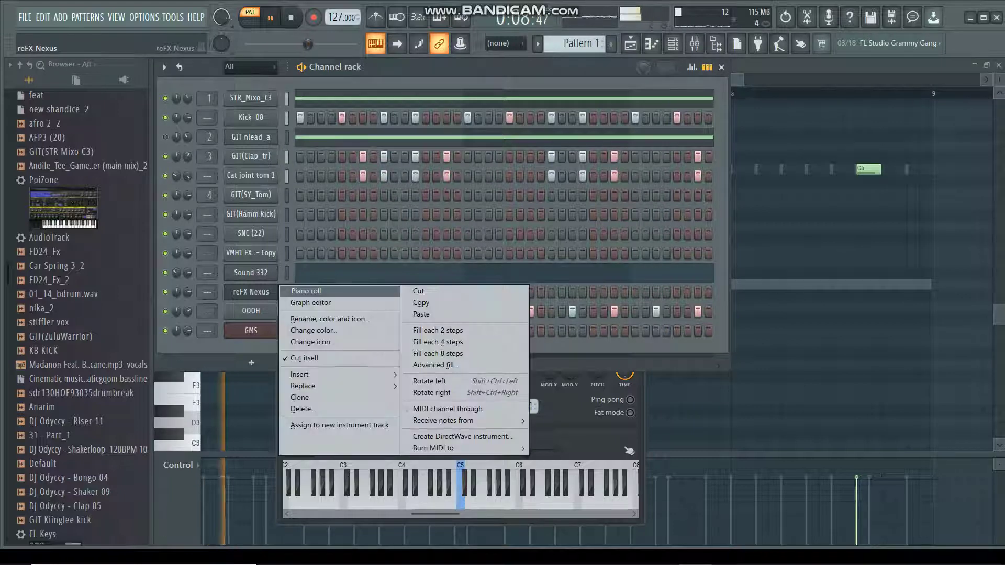
left_click(295, 291)
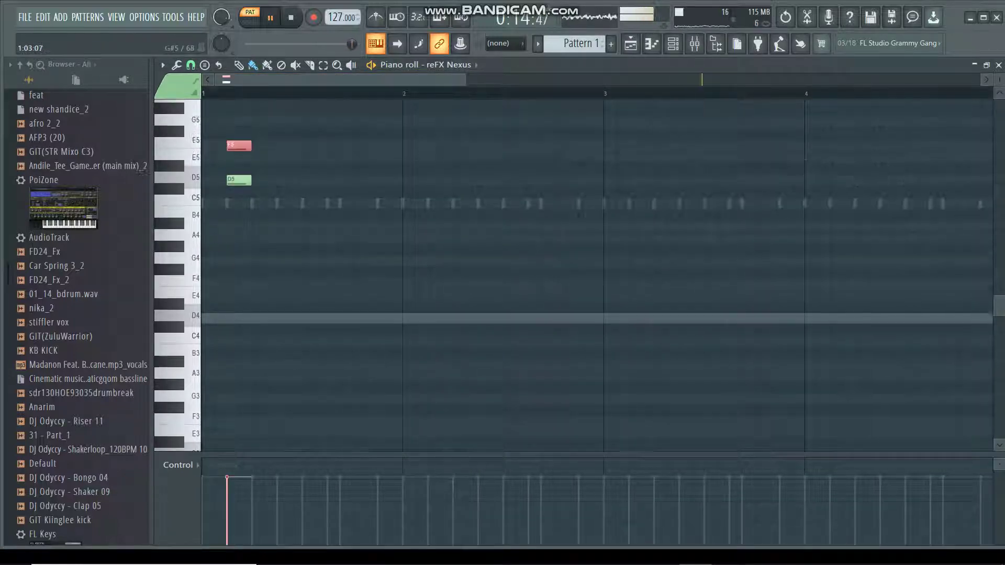
scroll(233, 125, "up", 3)
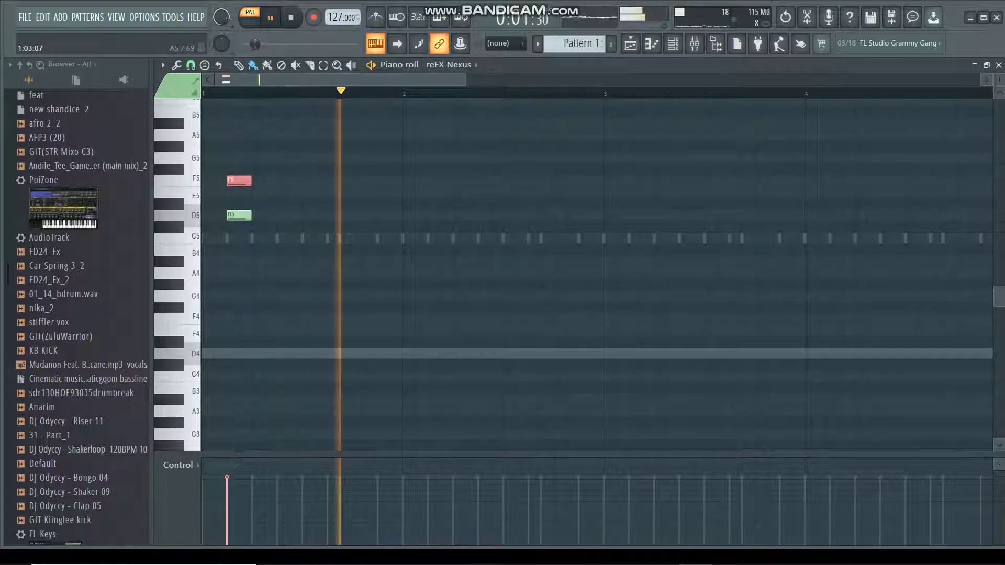
left_click(236, 134)
Repeat the reFX Nexus chord every four steps through the end of bar 4.
left_click_drag(240, 216, 390, 215, "shift")
left_click_drag(445, 243, 265, 153, "ctrl")
key("ctrl+a")
left_click_drag(421, 174, 610, 175)
left_click_drag(431, 134, 443, 134)
mouse_move(595, 232)
left_mouse_down("ctrl")
mouse_move(212, 130)
mouse_move(518, 169)
mouse_move(636, 170)
left_mouse_up("ctrl")
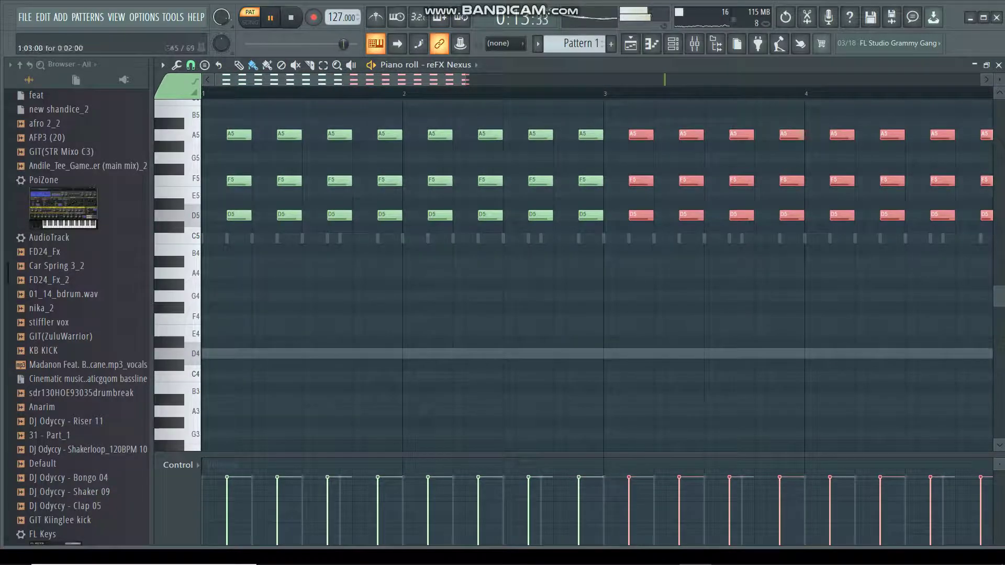
Duplicate all reFX Nexus chords from bars 1–4 into bars 5–8.
scroll(599, 175, "down", 2)
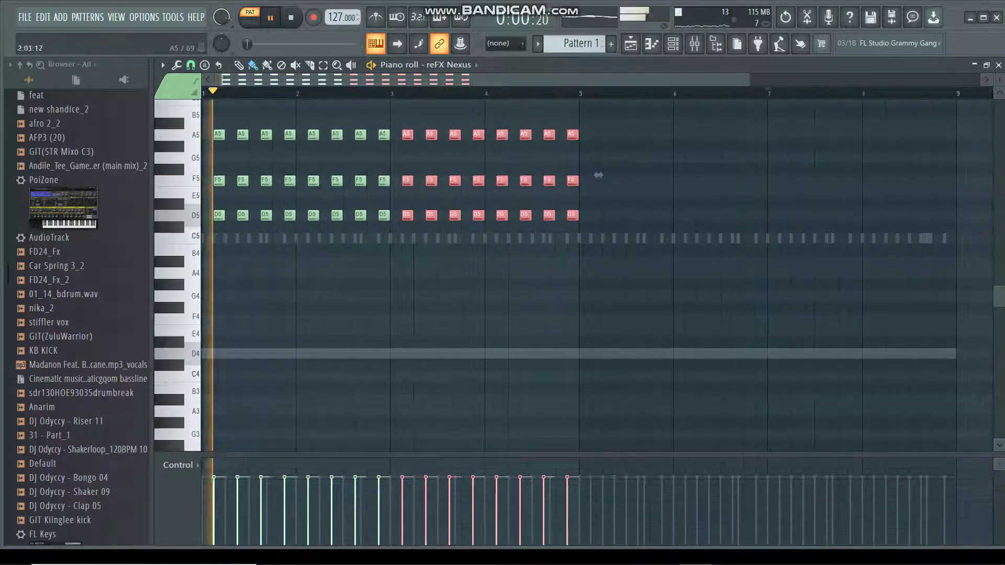
left_click_drag(162, 134, 157, 147, "ctrl")
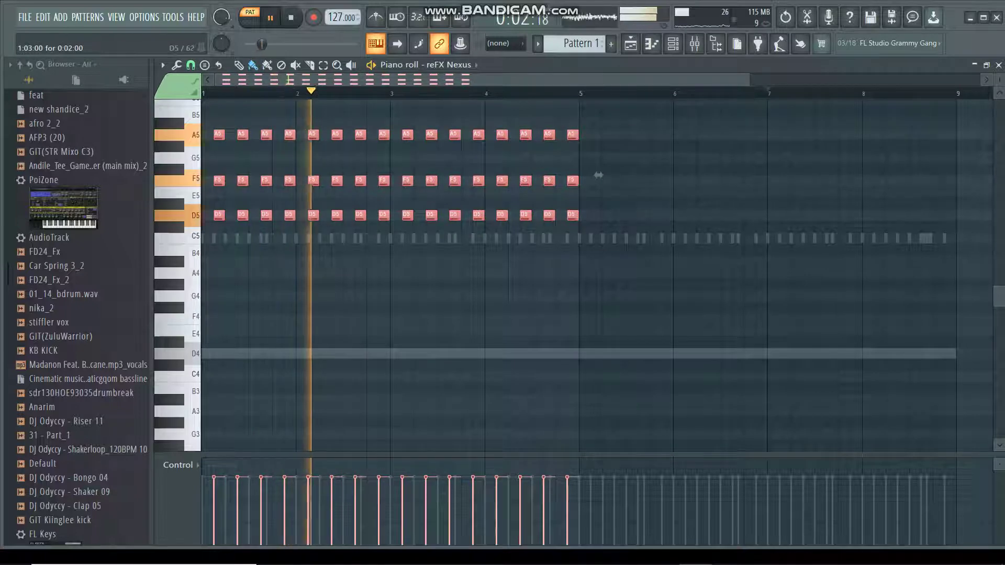
key("ctrl+a")
key("ctrl+b")
Place a two-step C5 note at the start of bar 7 in the piano roll of VMH1 FX Sounds 091 - Copy.
left_click(673, 43)
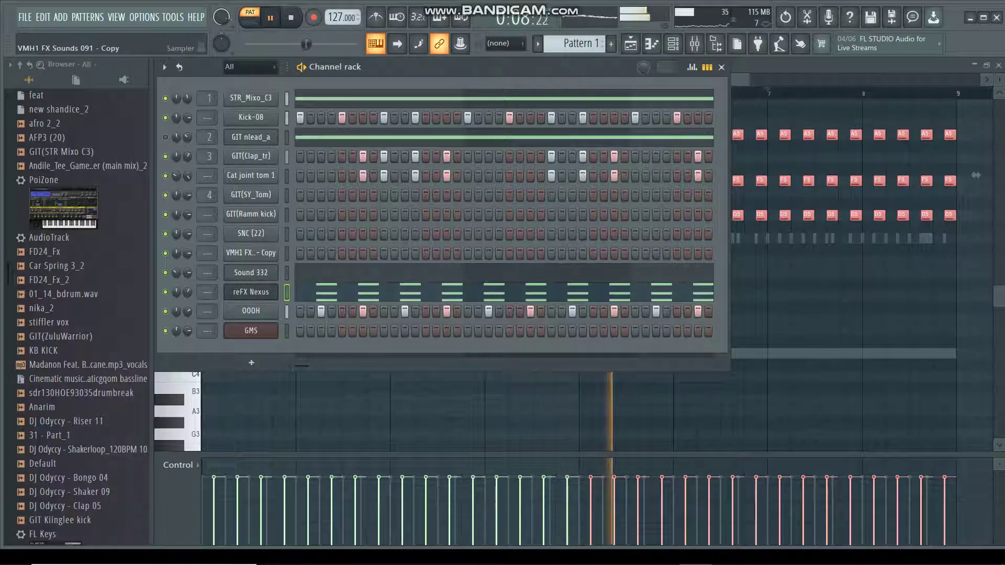
right_click(276, 249)
left_click(308, 253)
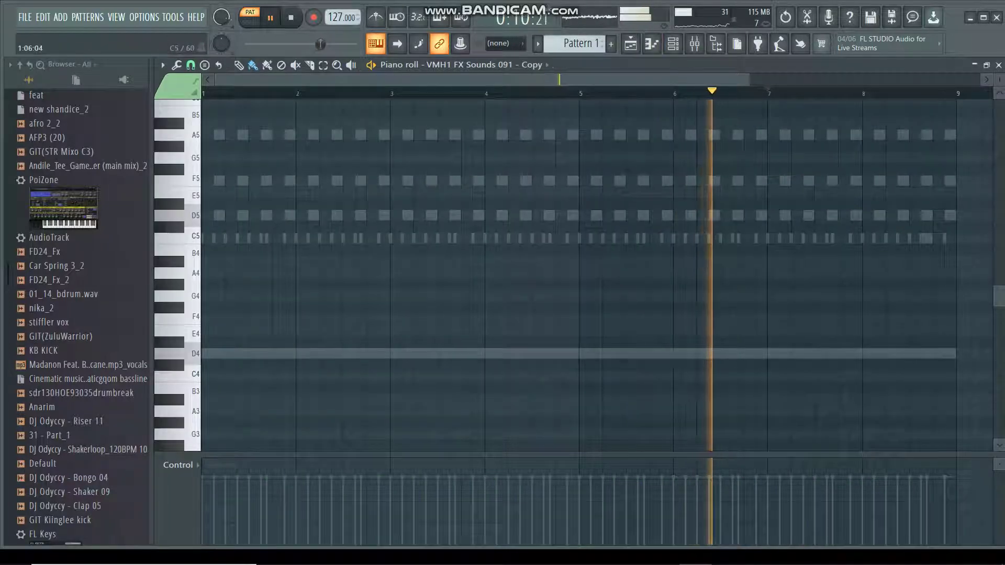
left_click(773, 237)
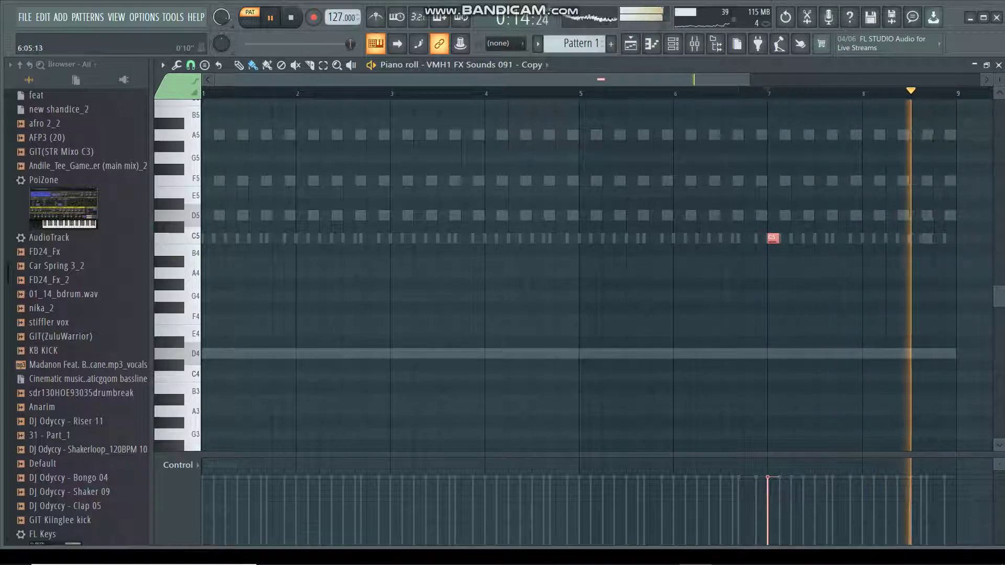
Paste the Cat joint tom 1 step pattern into the GIT(Ramm kick) channel.
left_click(673, 44)
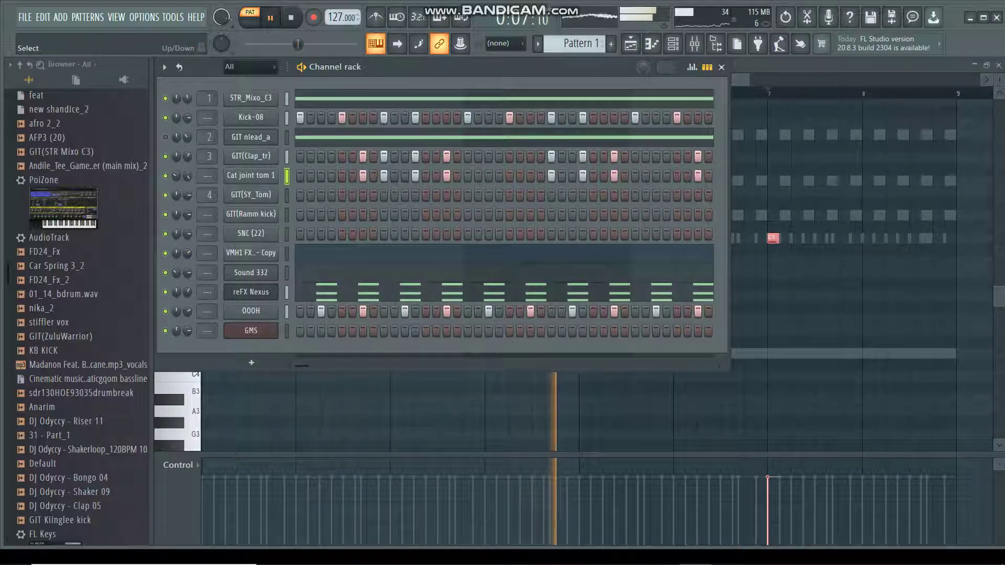
left_click(286, 214)
key("ctrl+v")
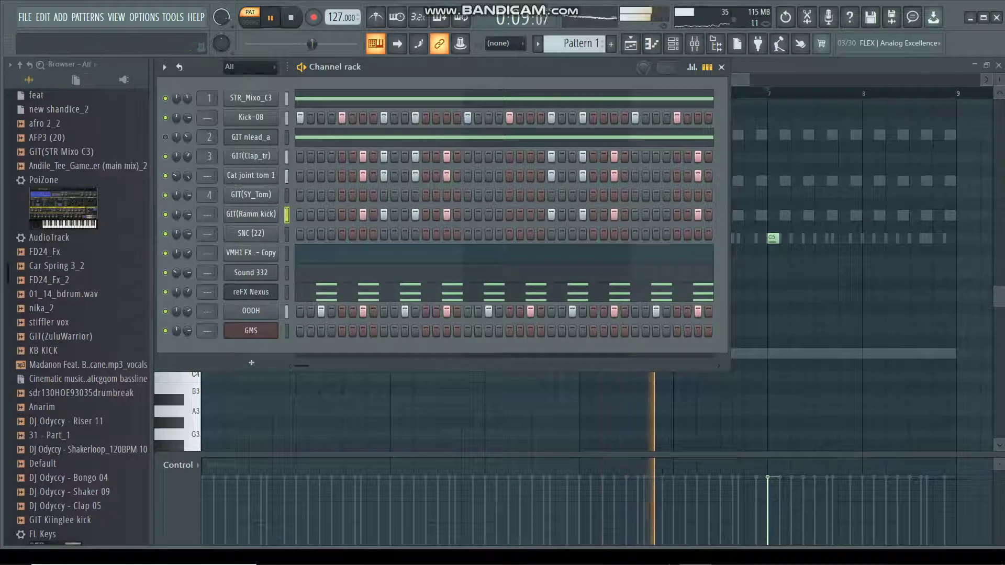
Paste the copied step pattern into the SNC (22) channel and lower its volume.
left_click(286, 233)
key("ctrl+v")
left_click_drag(186, 234, 187, 246)
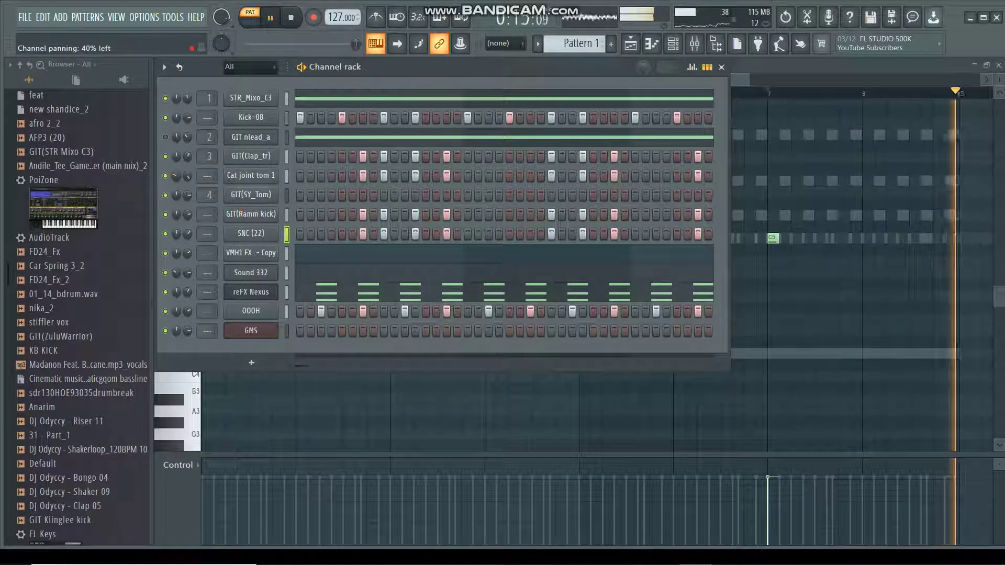
scroll(187, 233, "up", 1)
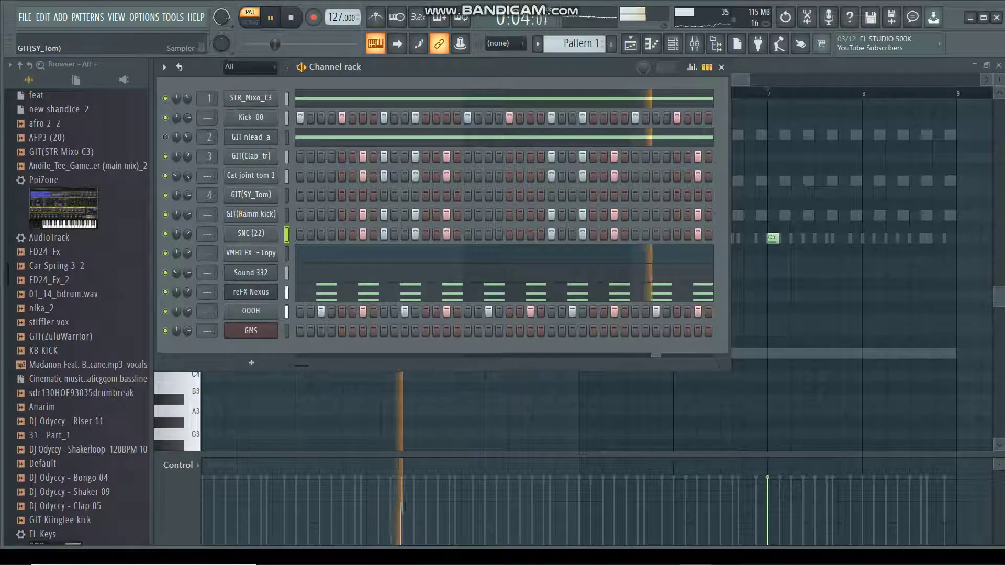
Activate steps 5, 7 and 23 on the GIT(SY_Tom) channel, checking the rhythm against playback.
left_click(342, 195)
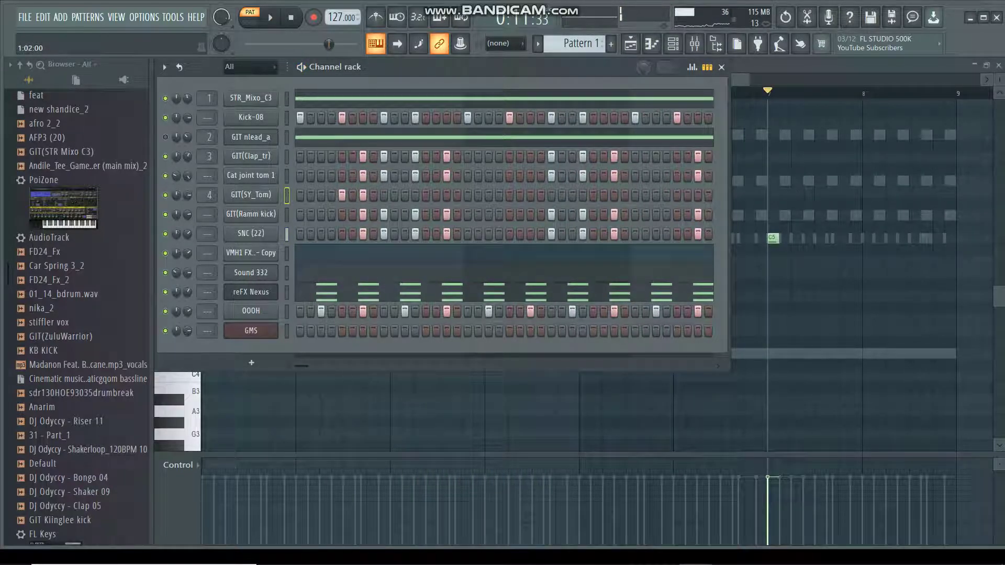
key("space")
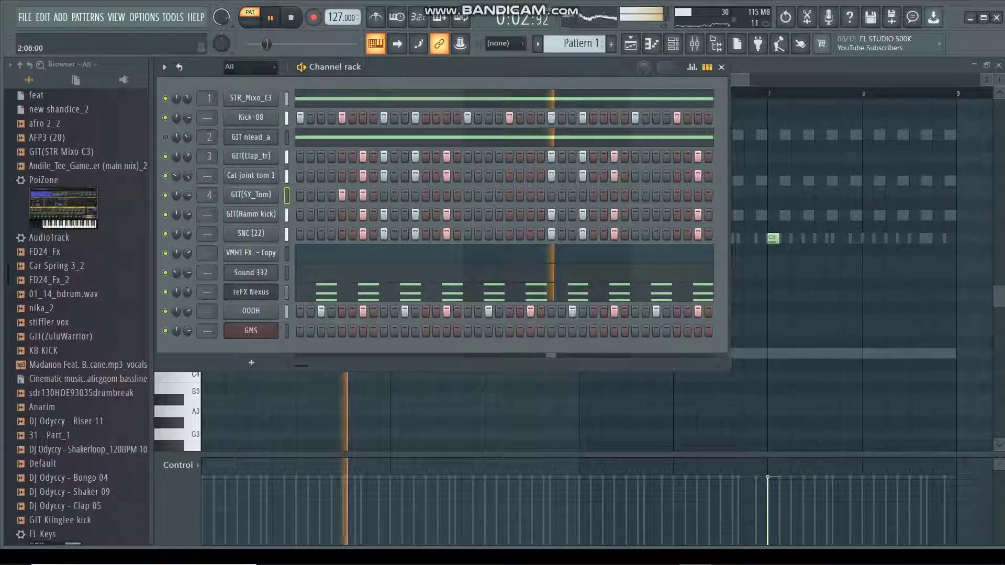
left_click(530, 195)
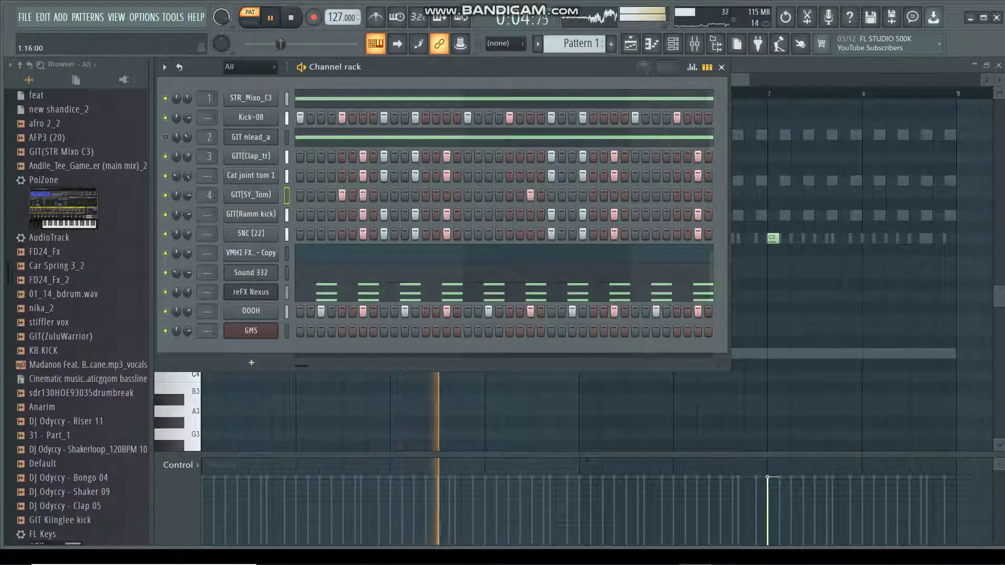
Audition the recent samples from FD24_Fx_2 down to Default, and add Default as a new channel with reduced volume.
left_click(48, 280)
left_click(68, 295)
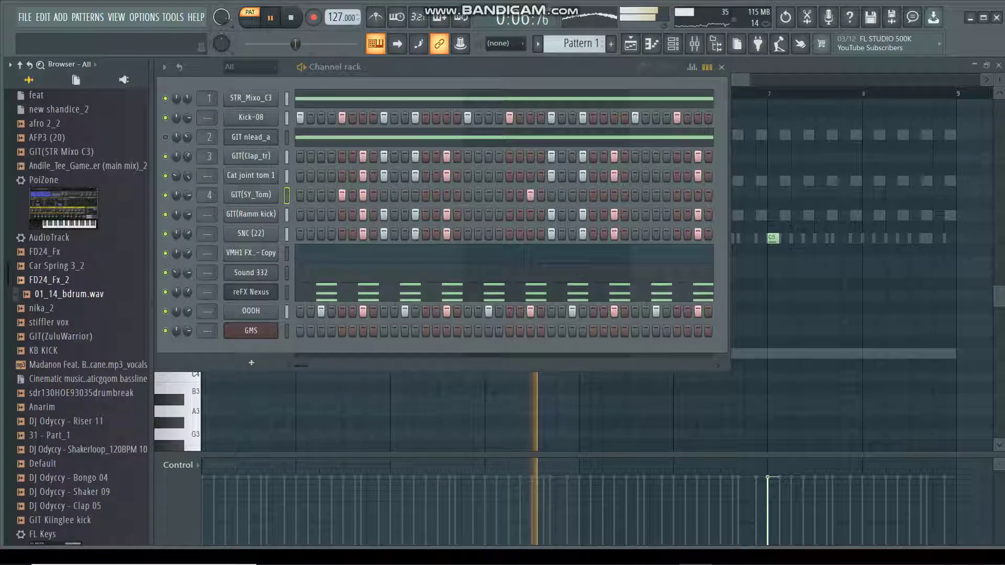
key("Up")
key("Up")
key("Up")
left_click(55, 323)
left_click(61, 336)
left_click(54, 322)
key("Down")
key("Down")
key("Down")
key("Down")
key("Down")
key("Down")
key("Down")
key("Down")
key("Down")
key("Down")
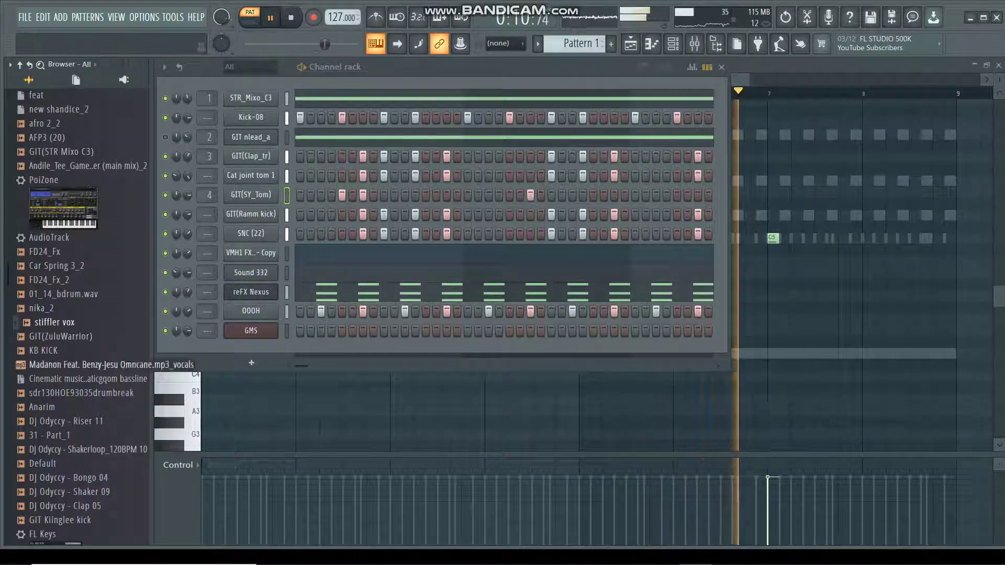
left_click_drag(48, 463, 250, 361)
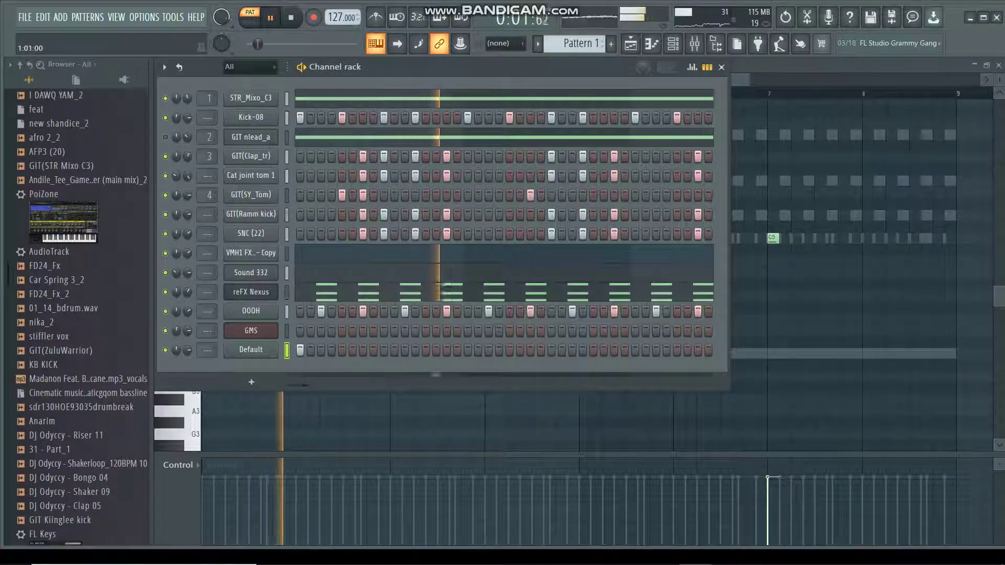
left_click_drag(188, 349, 187, 363)
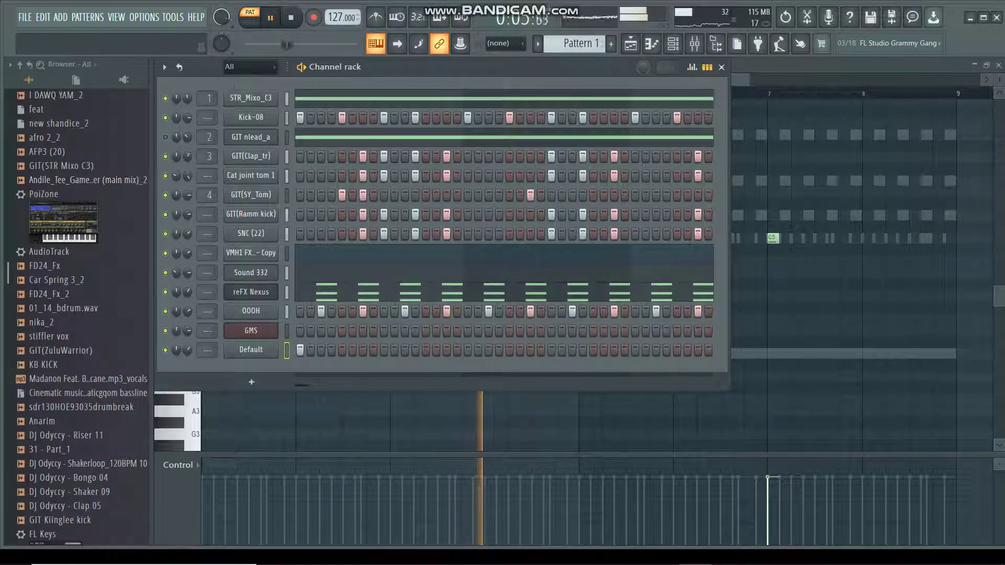
Add Purity from the recent files as a new channel and choose its Whistle preset.
scroll(84, 243, "down", 5)
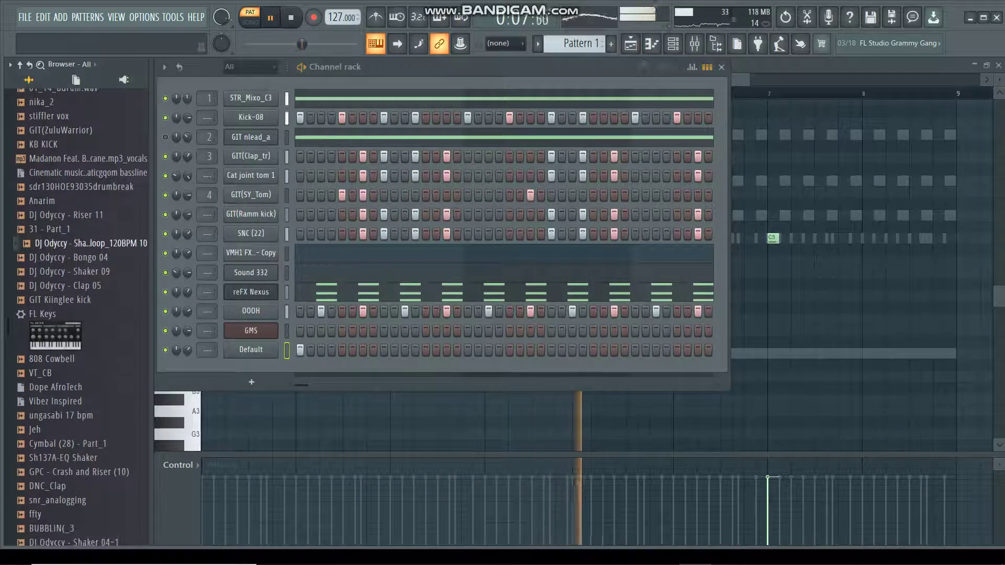
scroll(84, 243, "up", 15)
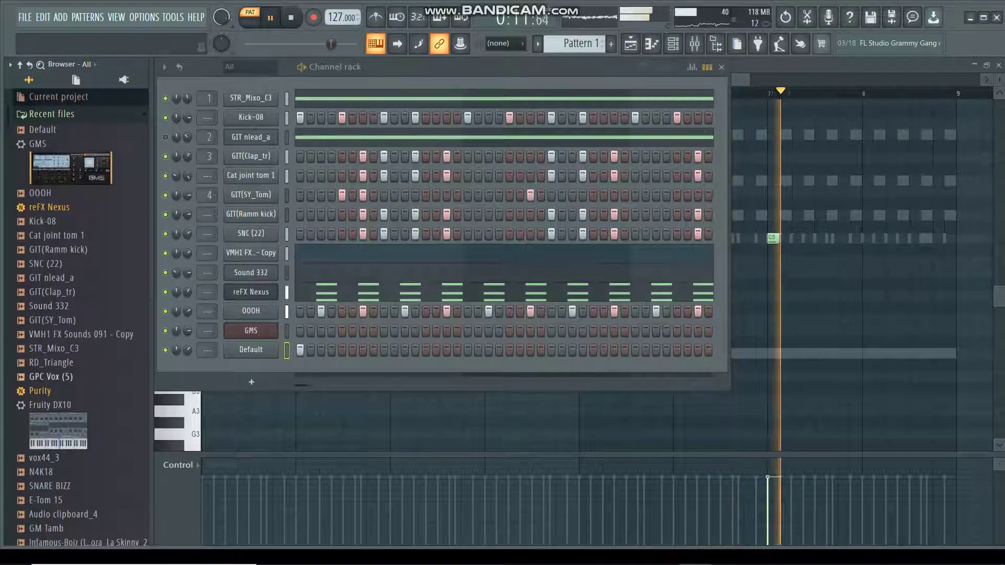
left_click_drag(40, 390, 252, 401)
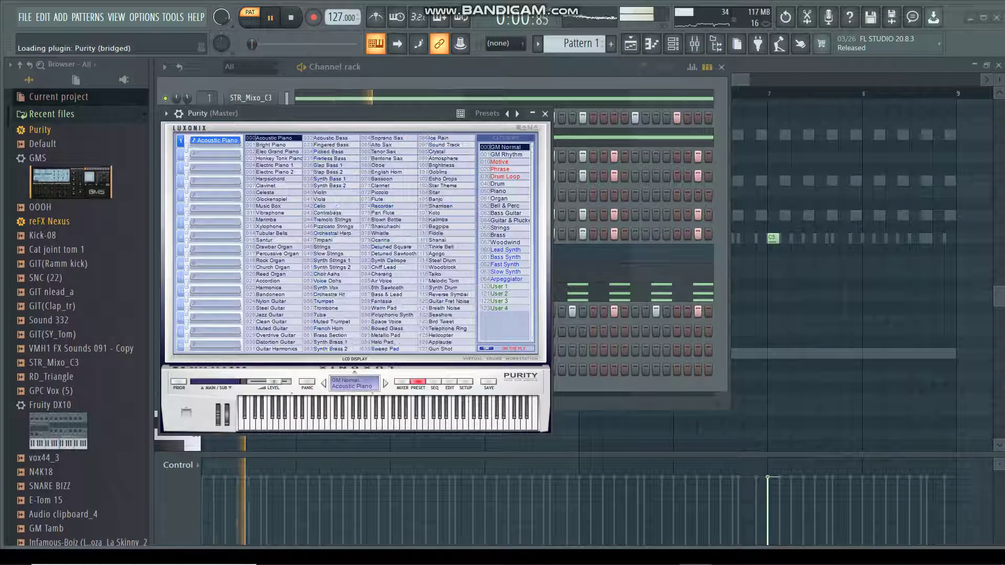
left_click(388, 234)
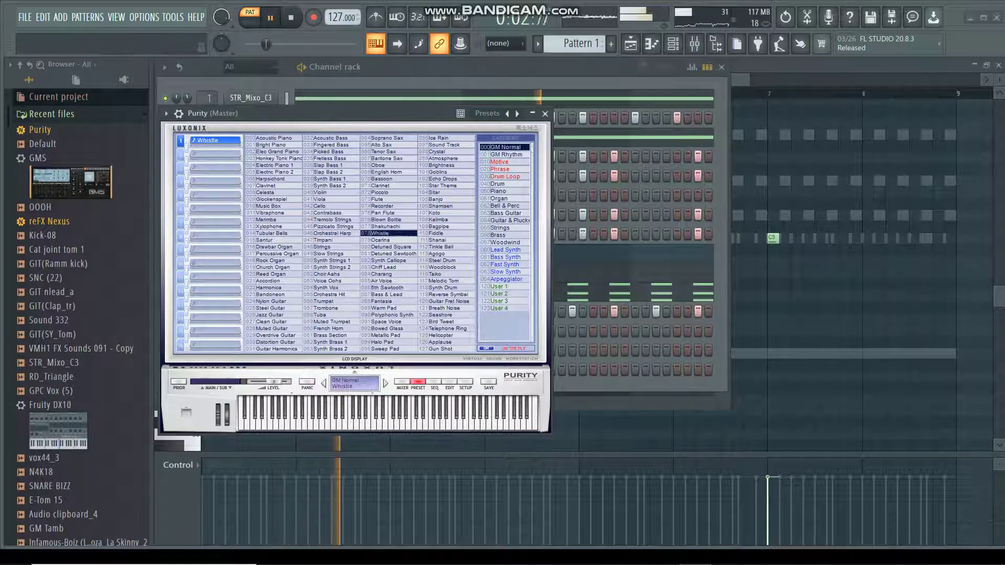
Place ascending D5, E5 and F5 notes in the first half of bar 1 in Purity's piano roll.
key("F6")
right_click(277, 364)
left_click(298, 369)
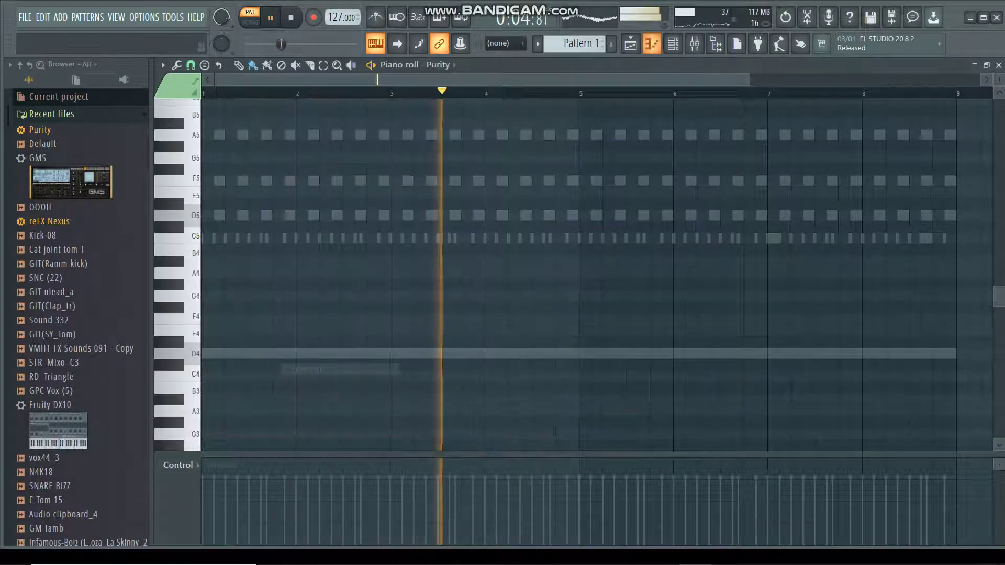
left_click(219, 215)
left_click(231, 192)
left_click(243, 181)
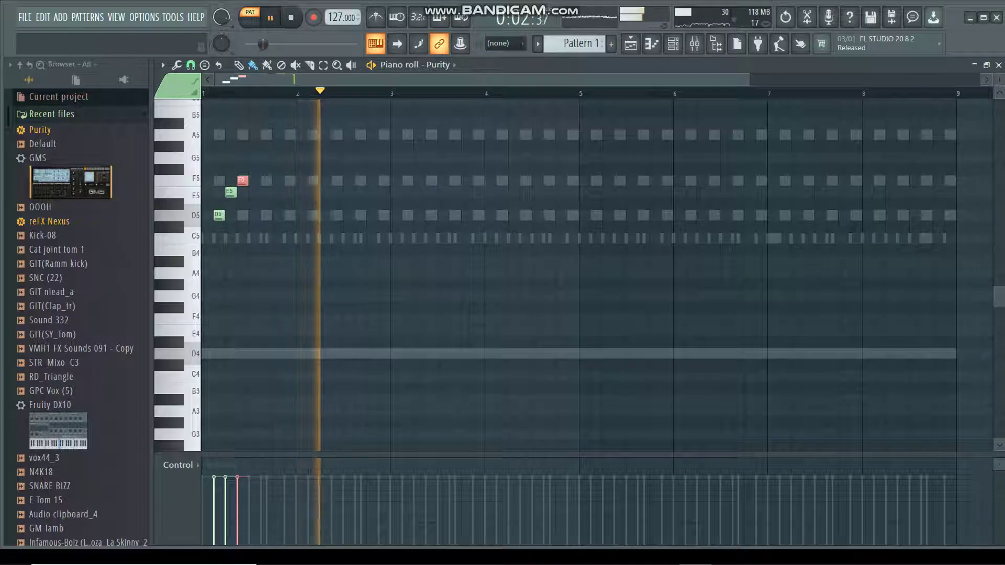
Change Purity's second note to a one-step A5 on step 4 of bar 1, directly after a one-step D5.
left_click_drag(749, 80, 341, 79)
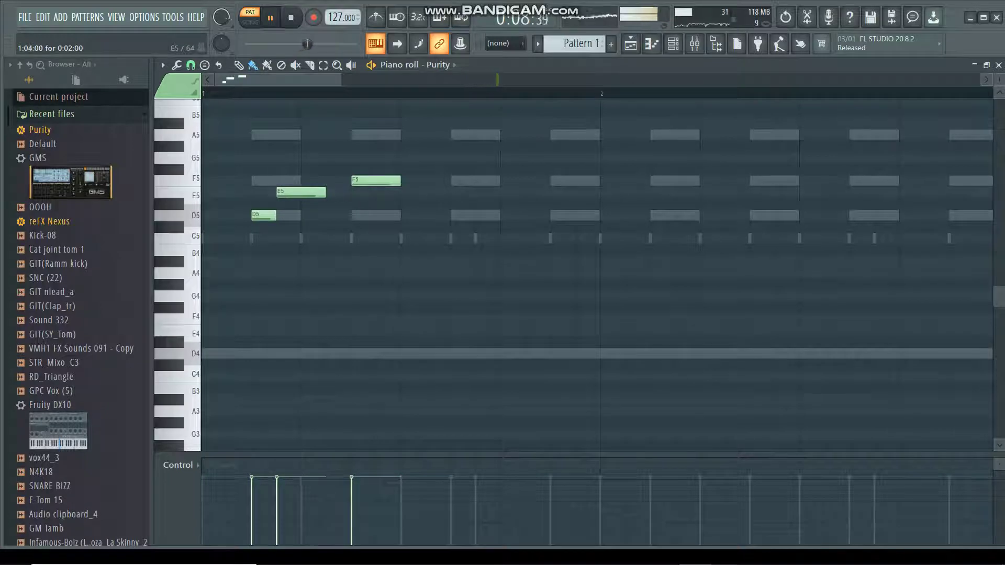
key("space")
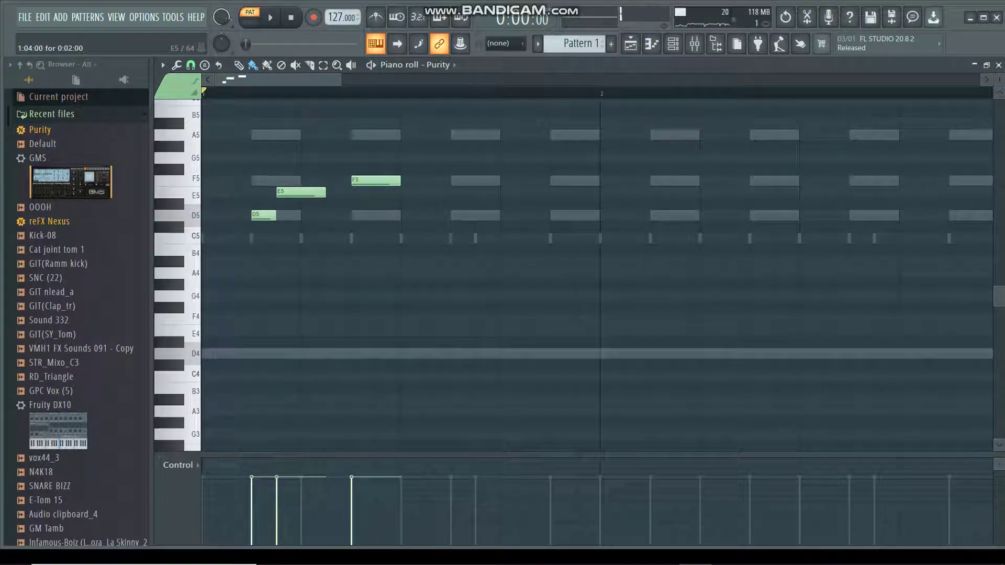
left_click_drag(300, 169, 301, 135)
key("space")
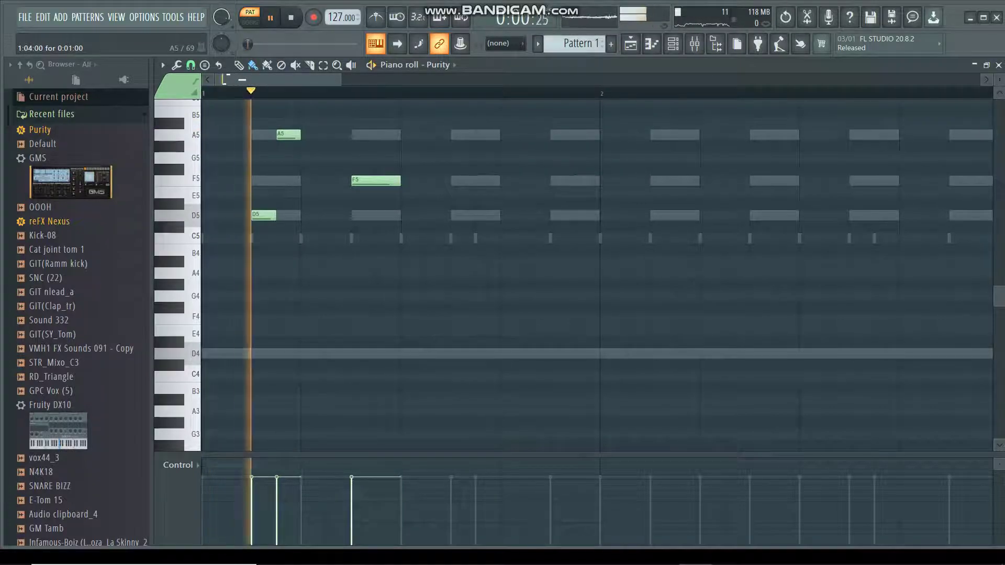
key("space")
key("space")
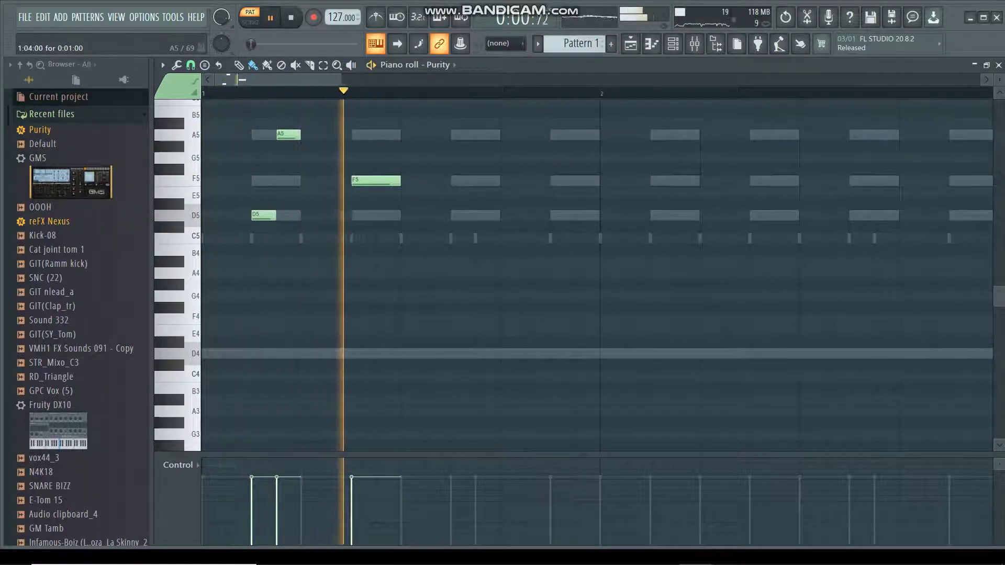
key("space")
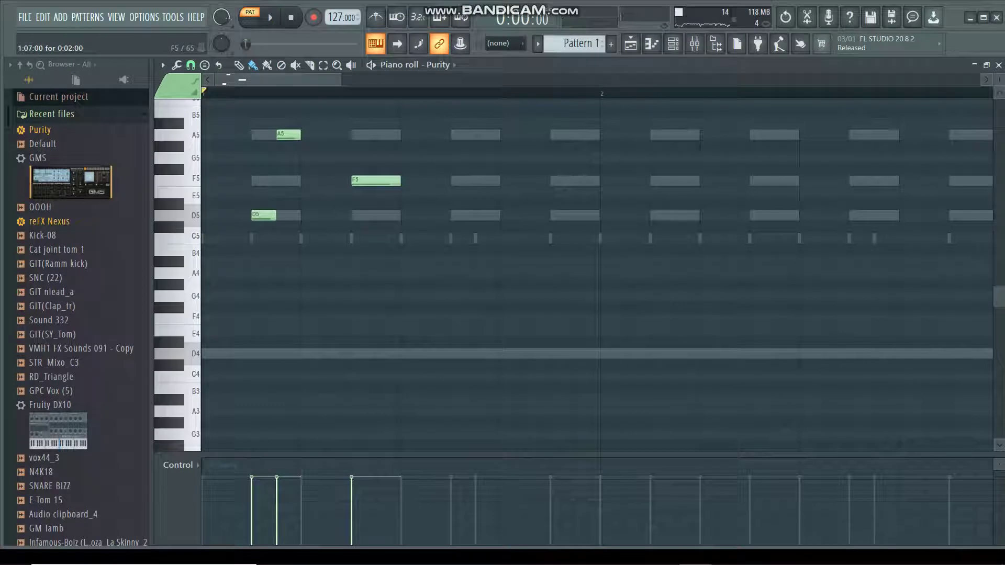
Shorten Purity's F5 note to one step and add one-step E5 and D5 notes on steps 11 and 15 of bar 1.
left_click_drag(400, 180, 375, 181)
key("space")
key("space")
left_click(563, 239)
left_click_drag(556, 238, 457, 215)
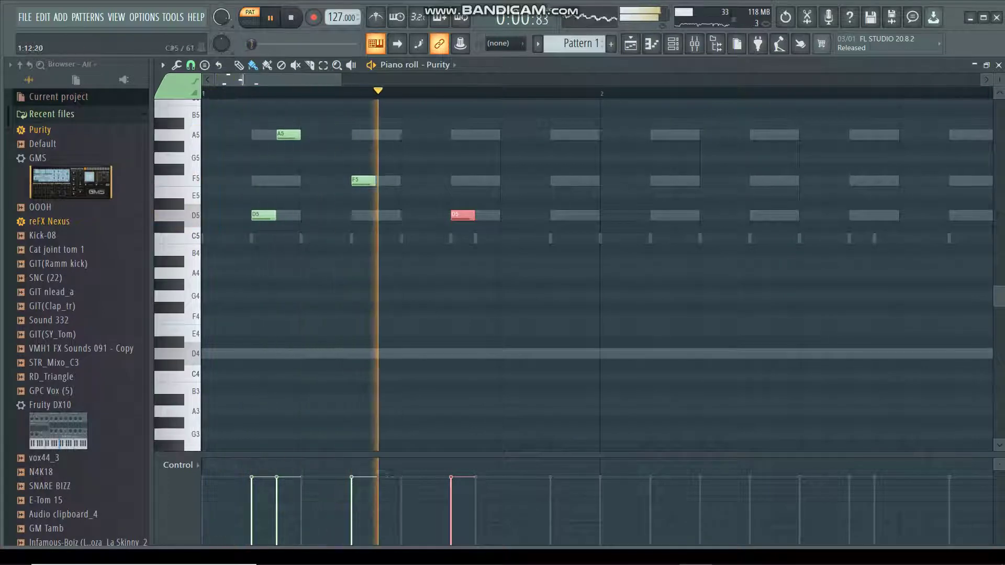
key("space")
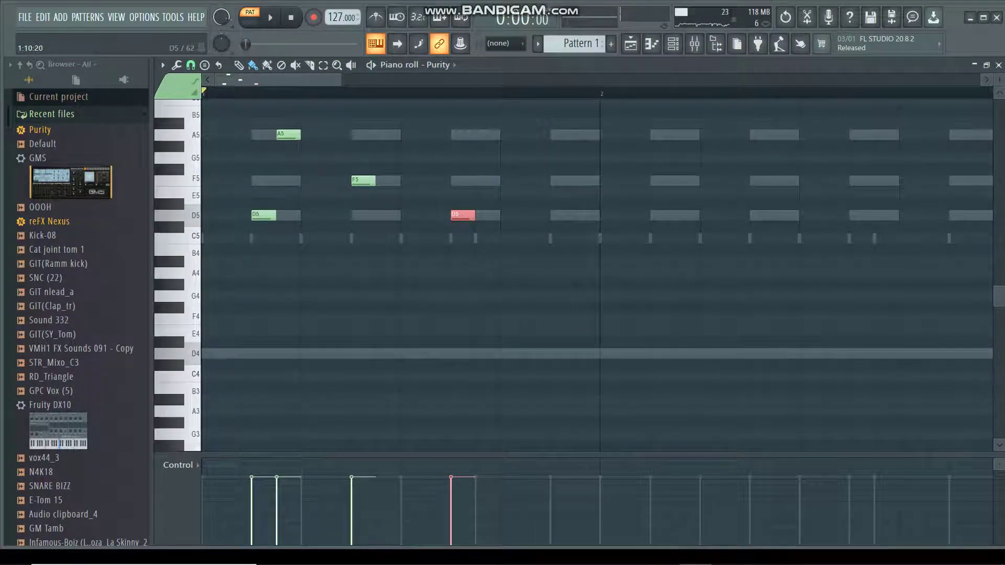
key("space")
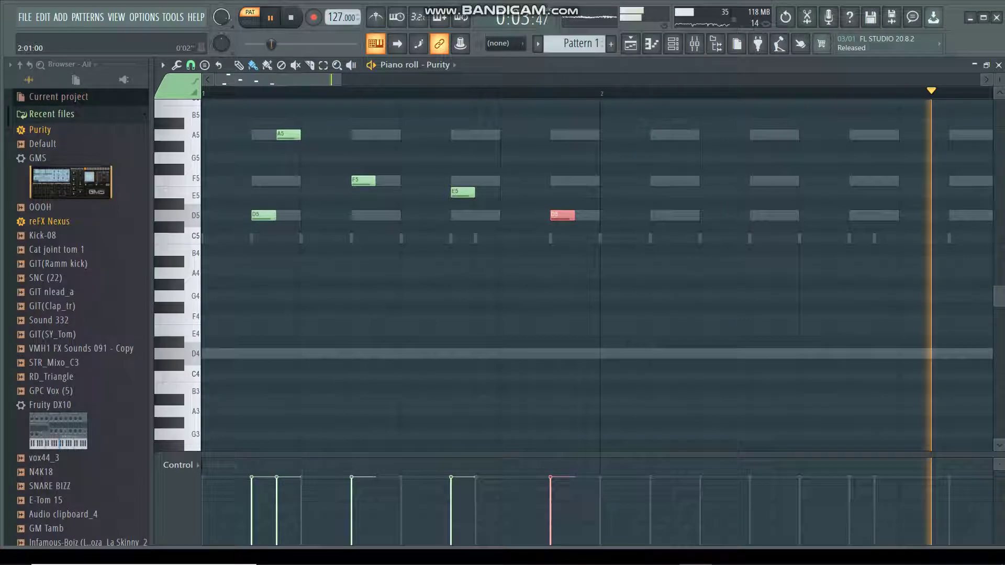
Duplicate the one-bar Purity melody through the end of bar 8 and deselect the notes.
key("ctrl+a")
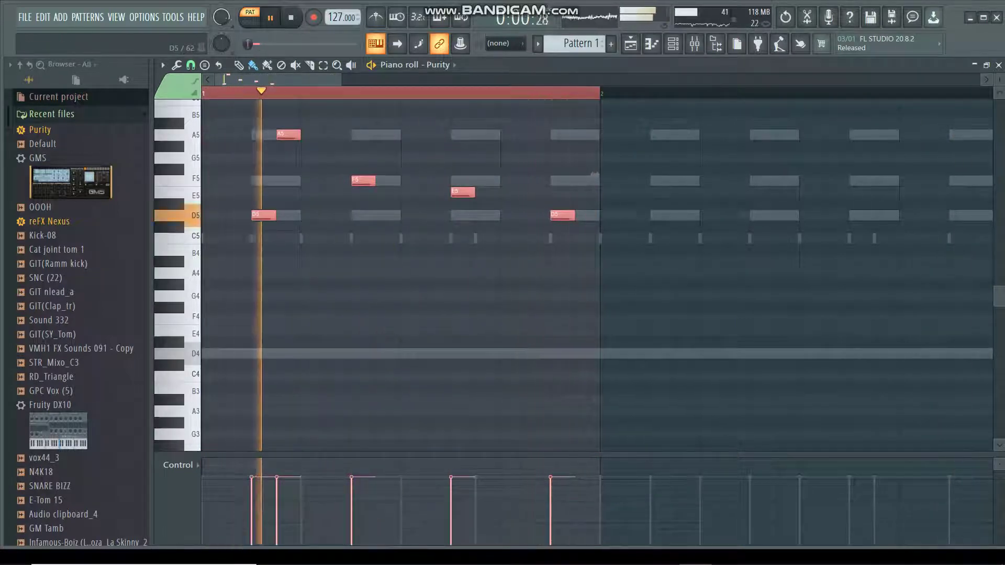
key("ctrl+b")
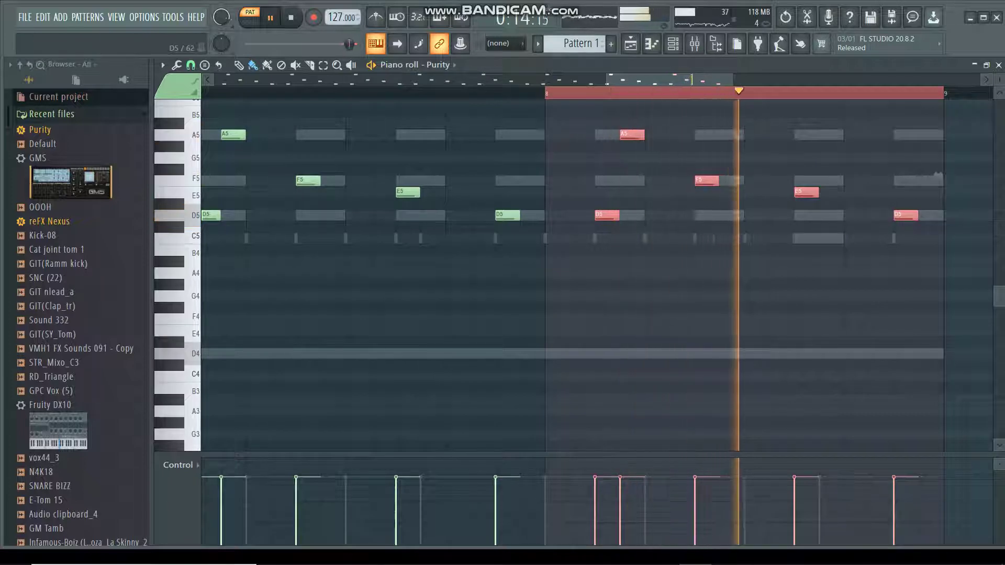
key("ctrl+d")
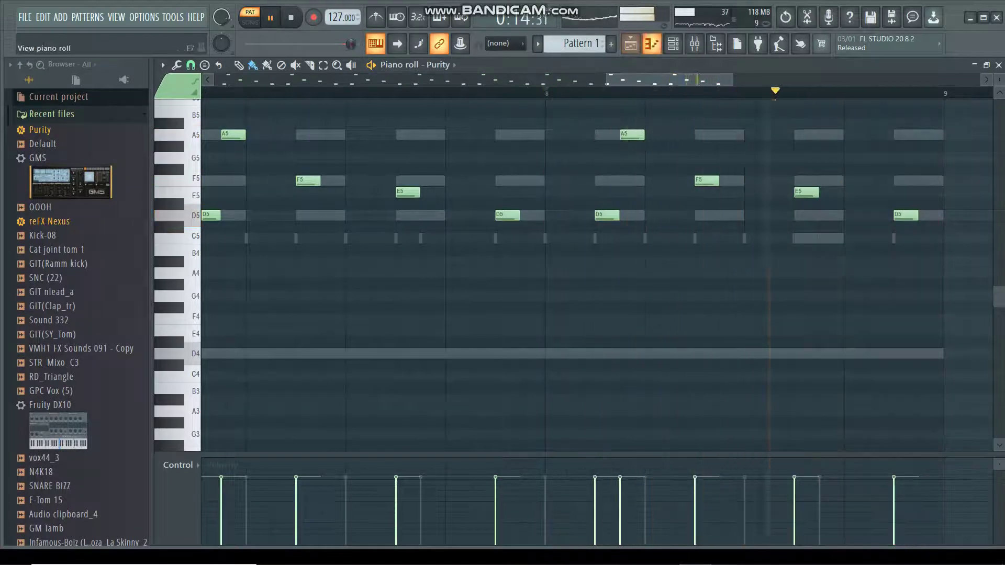
Return to the channel rack and audition VMH1 FX Sounds 091 - Copy and other recent samples.
key("F6")
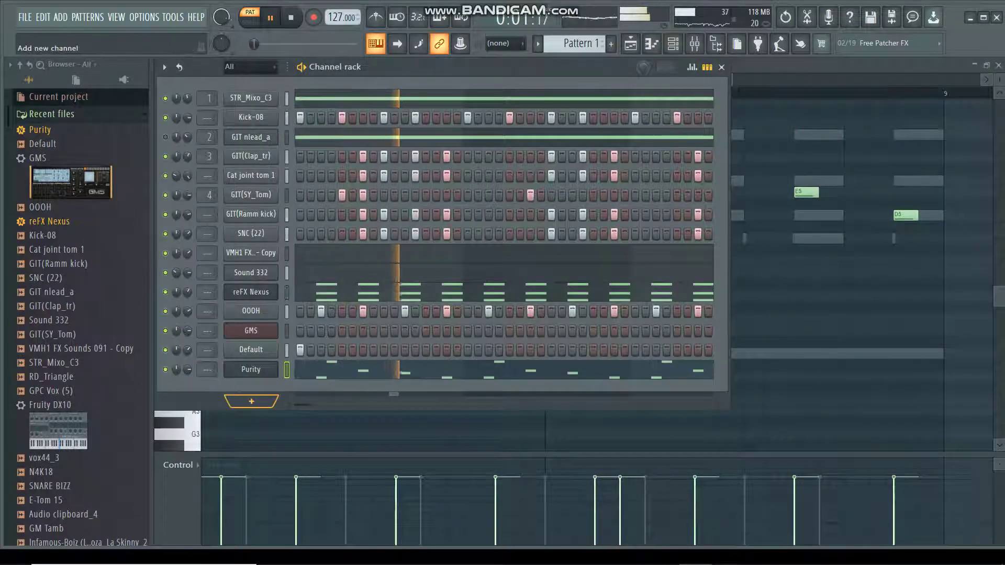
left_click(81, 349)
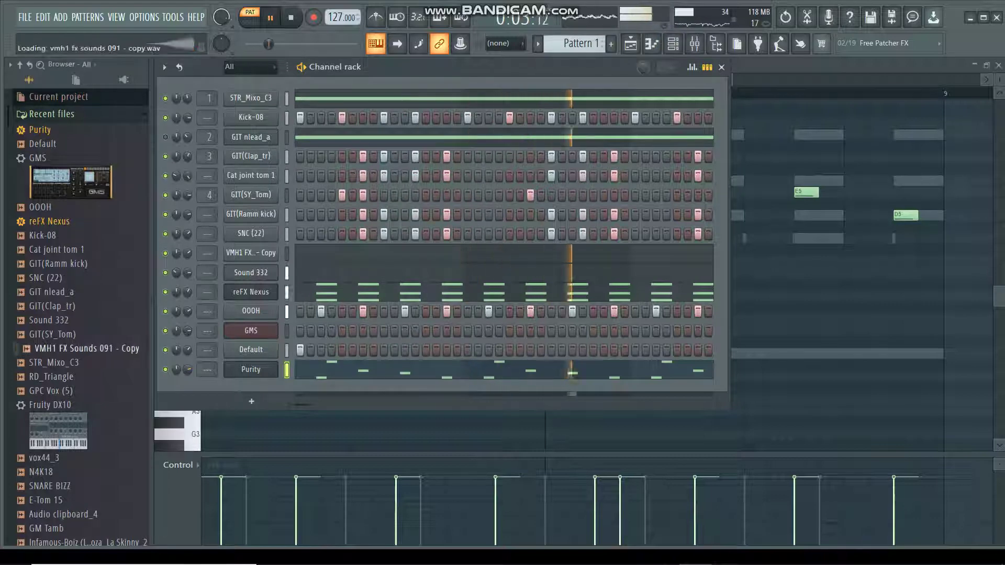
left_click(57, 334)
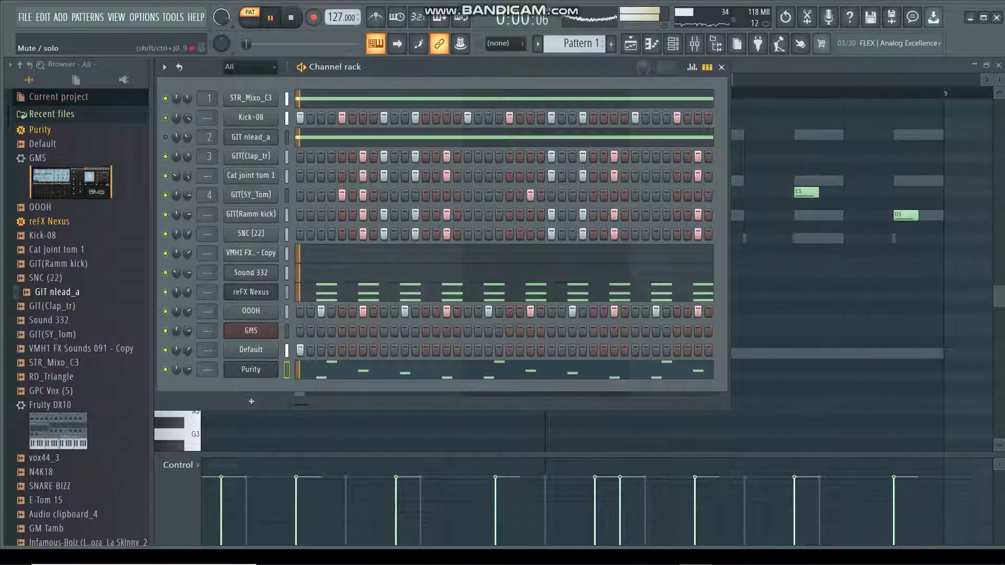
Clone the reFX Nexus channel and load the pshhuu.fxp preset into the clone.
right_click(276, 289)
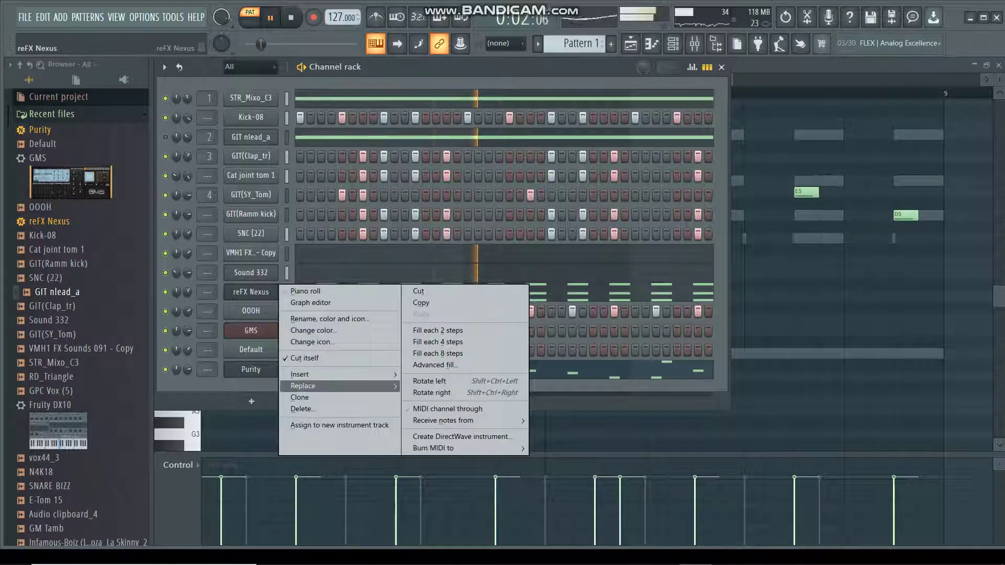
left_click(309, 397)
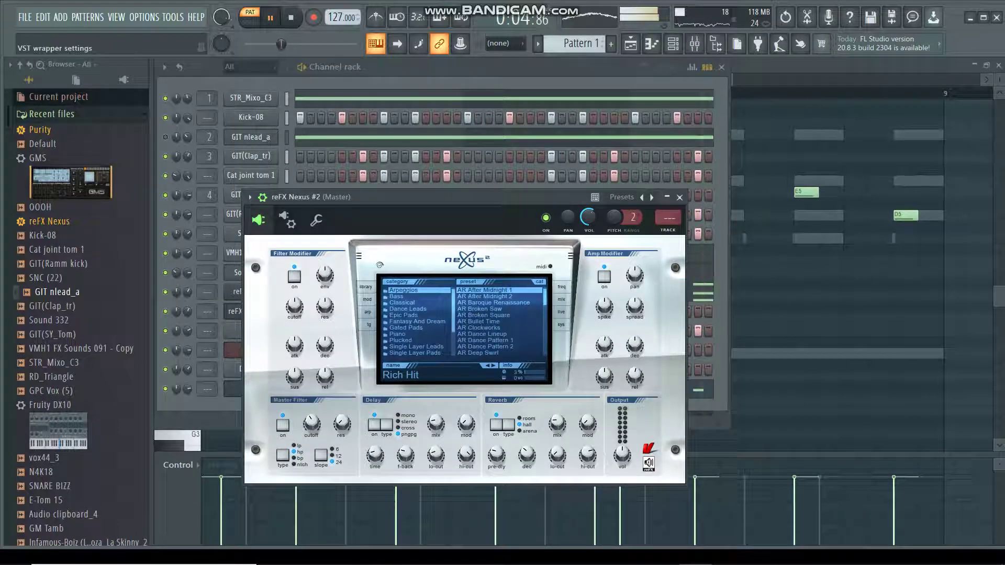
left_click(287, 219)
left_click(459, 351)
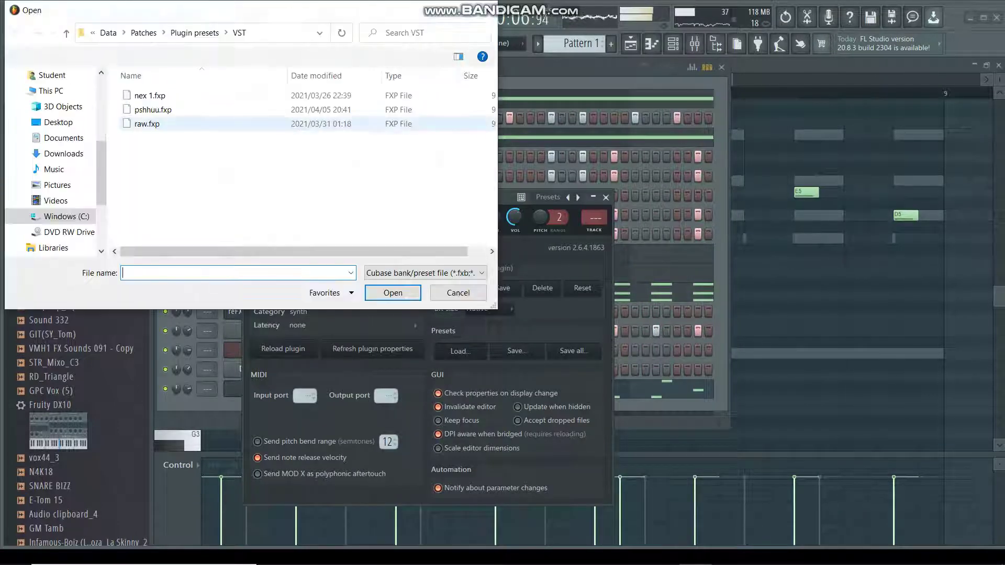
left_click(153, 110)
left_click(392, 293)
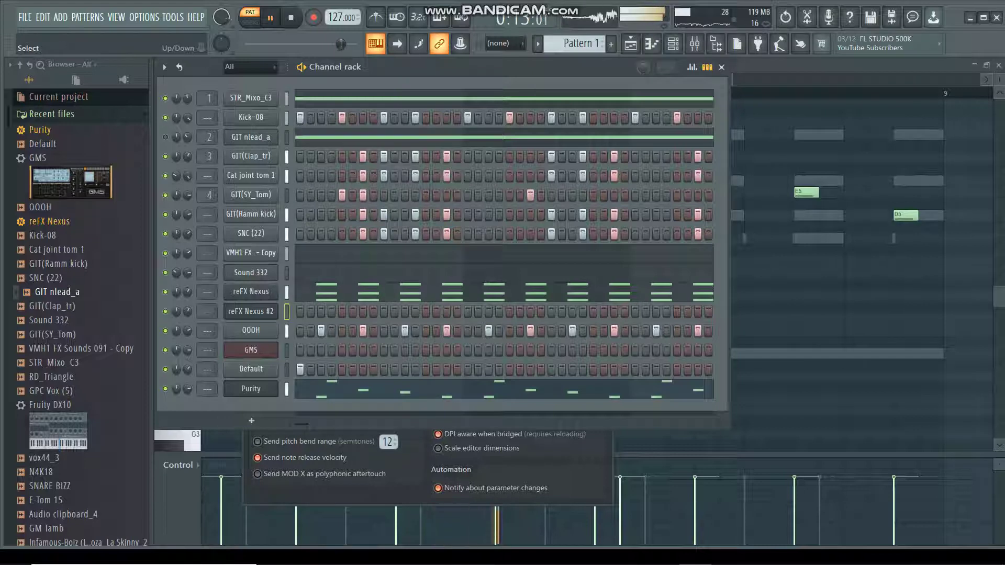
Paste the reFX Nexus chords into reFX Nexus #2, raise them one octave and return to the channel rack.
key("ctrl+v")
left_click(318, 309)
key("ctrl+Up")
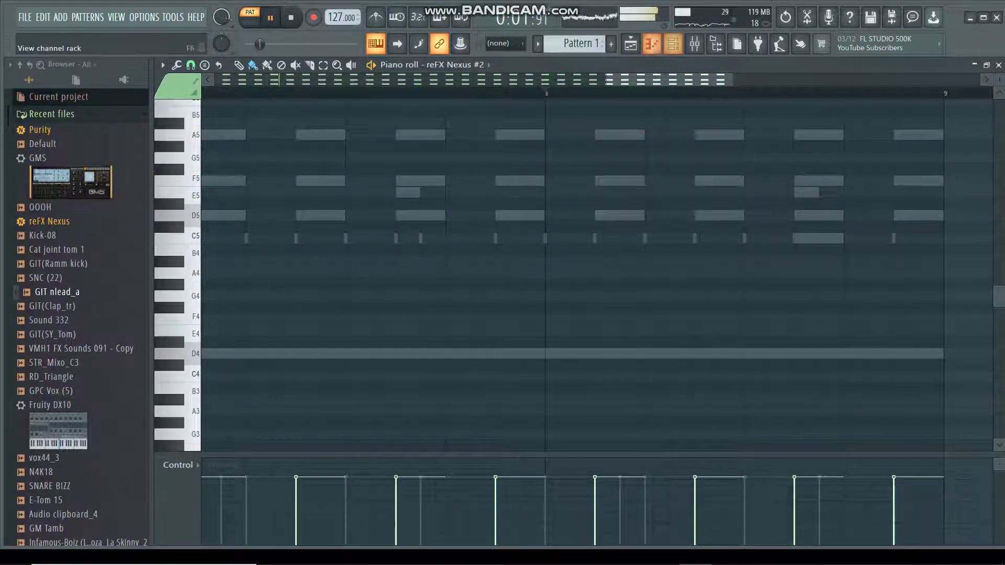
left_click(672, 43)
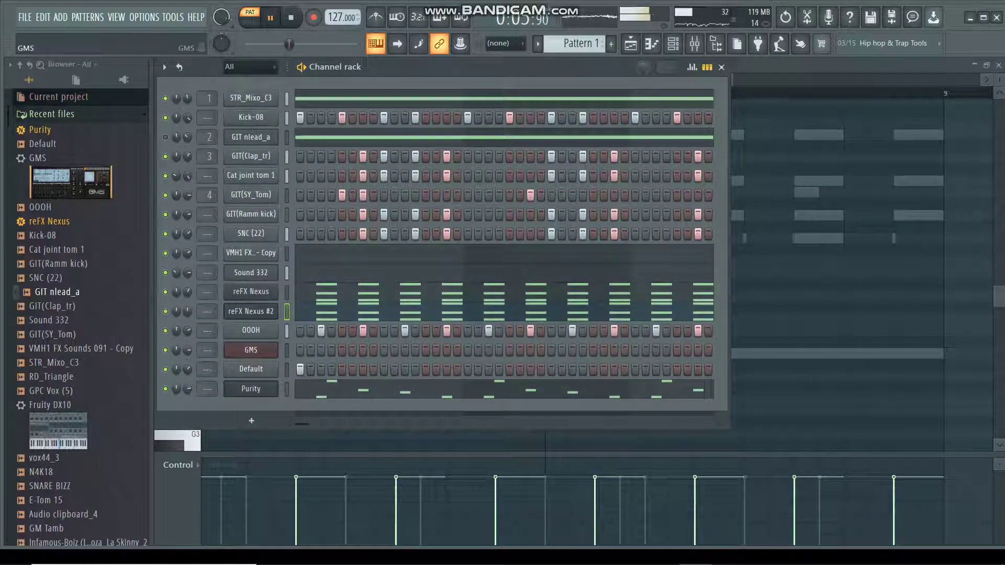
Open the GMS synth to review its sound settings and bring up the GMS channel's piano roll.
right_click(277, 345)
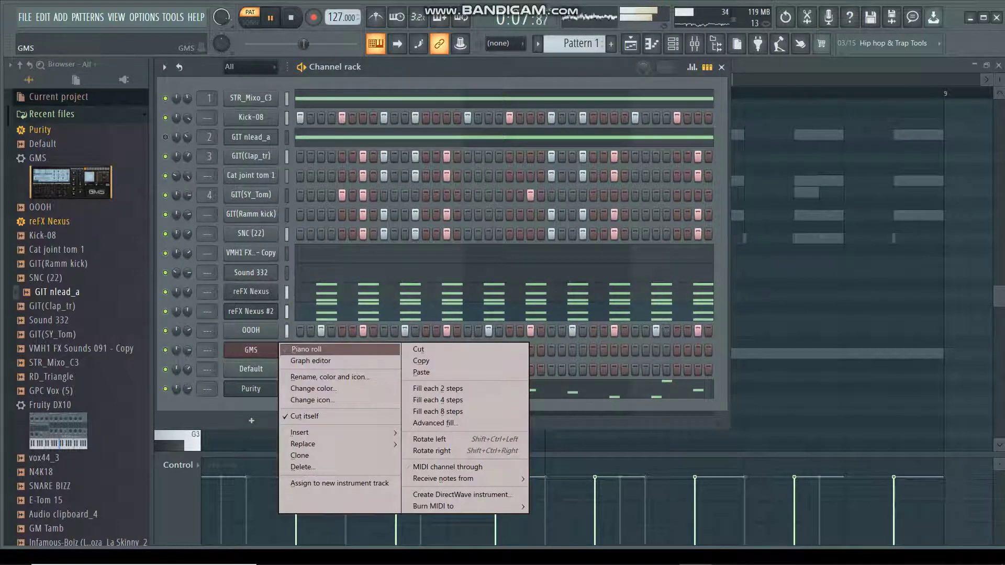
left_click(251, 350)
left_click(250, 349)
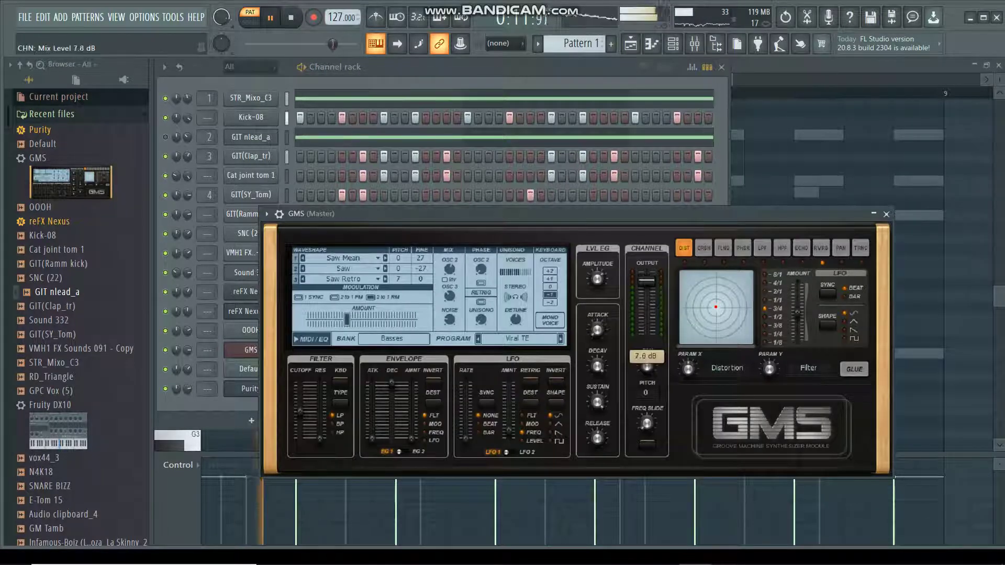
key("F6")
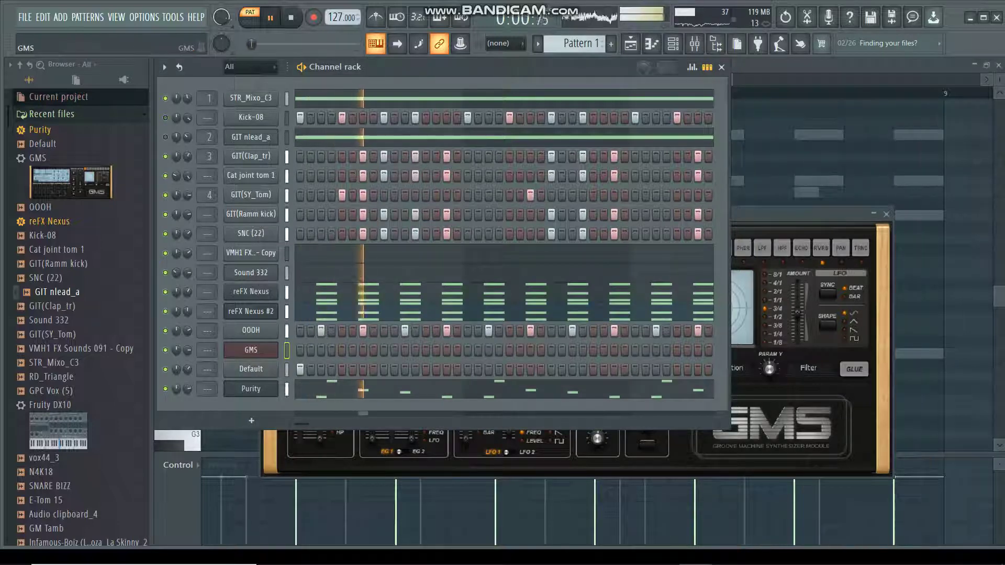
right_click(276, 347)
left_click(303, 350)
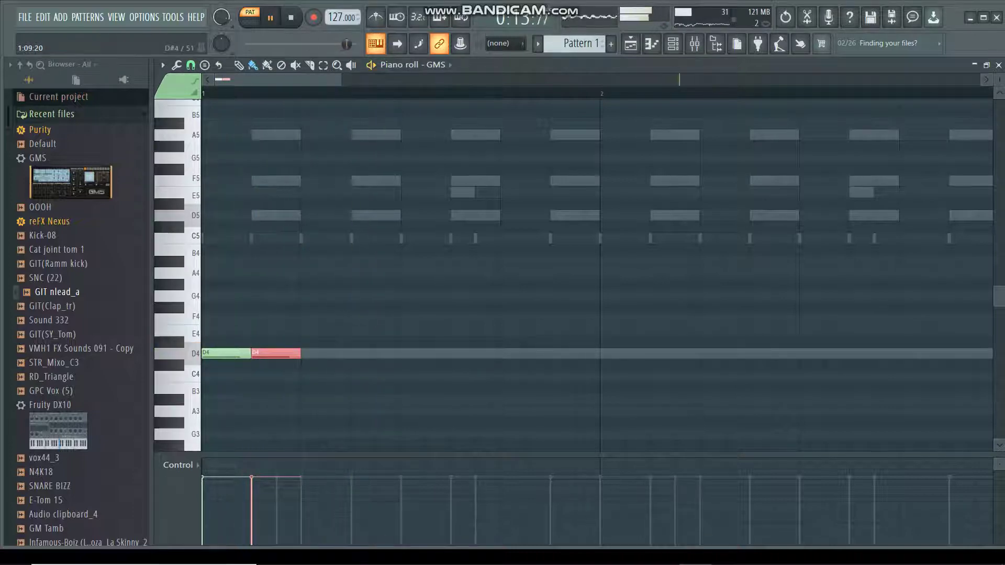
Place three back-to-back D4 notes of two steps each in bar 1, starting on step 3, and play them back.
left_click_drag(275, 372, 336, 354)
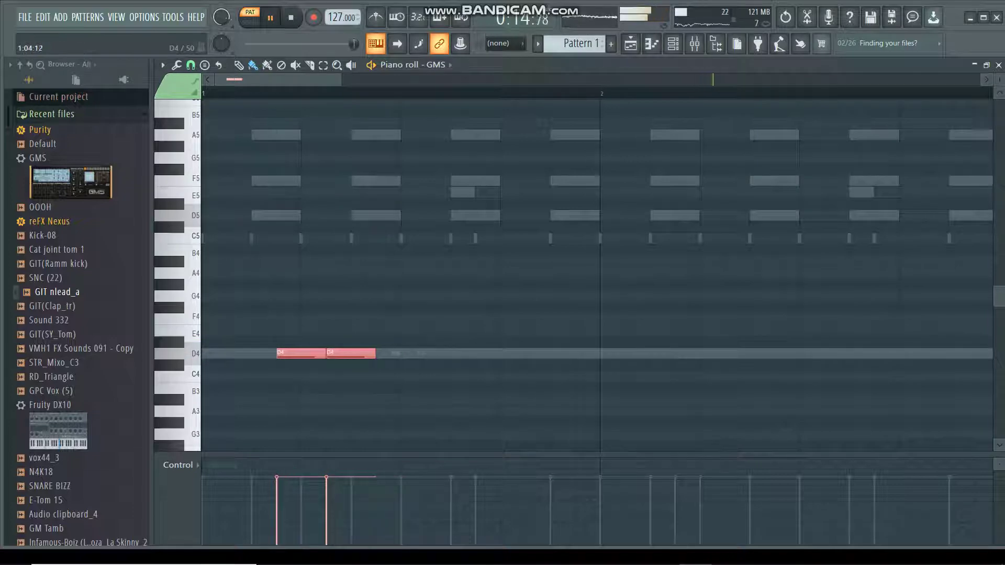
key("shift+Left")
key("space")
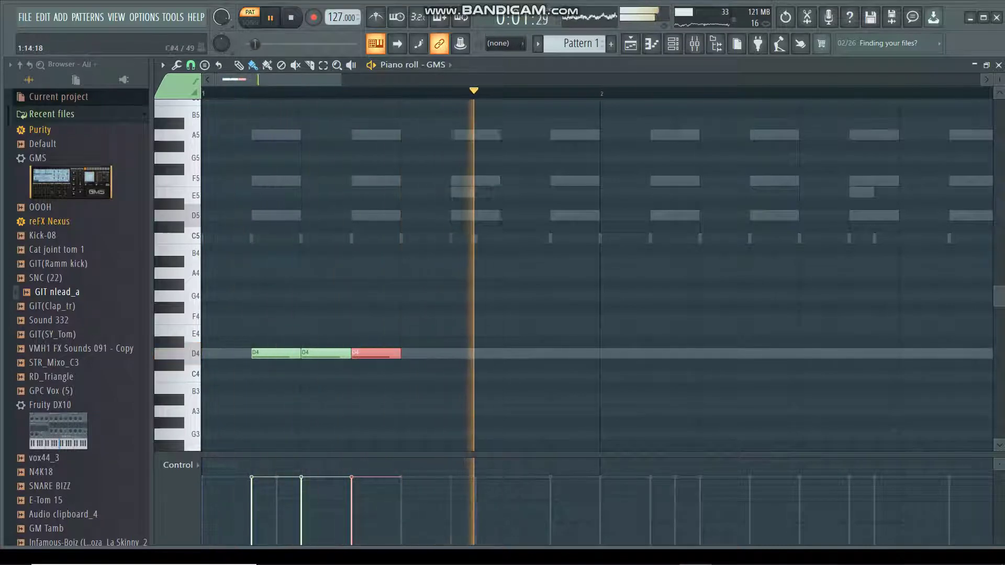
key("space")
Copy the three D4 notes up to D5, F5 and A5 to build a chord and play it back.
left_click_drag(285, 337, 442, 382)
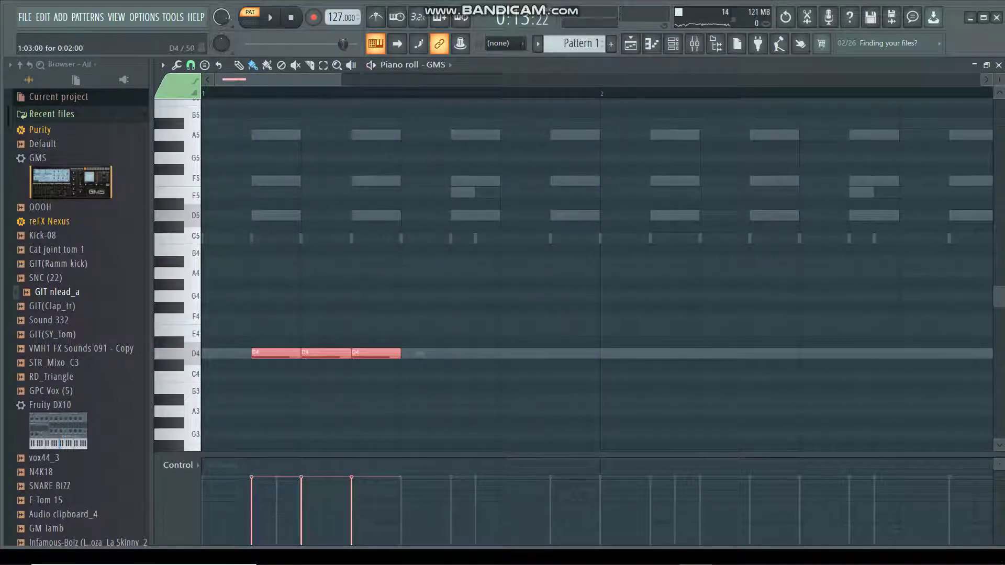
scroll(597, 262, "up", 2)
key("ctrl+v")
key("shift+Up")
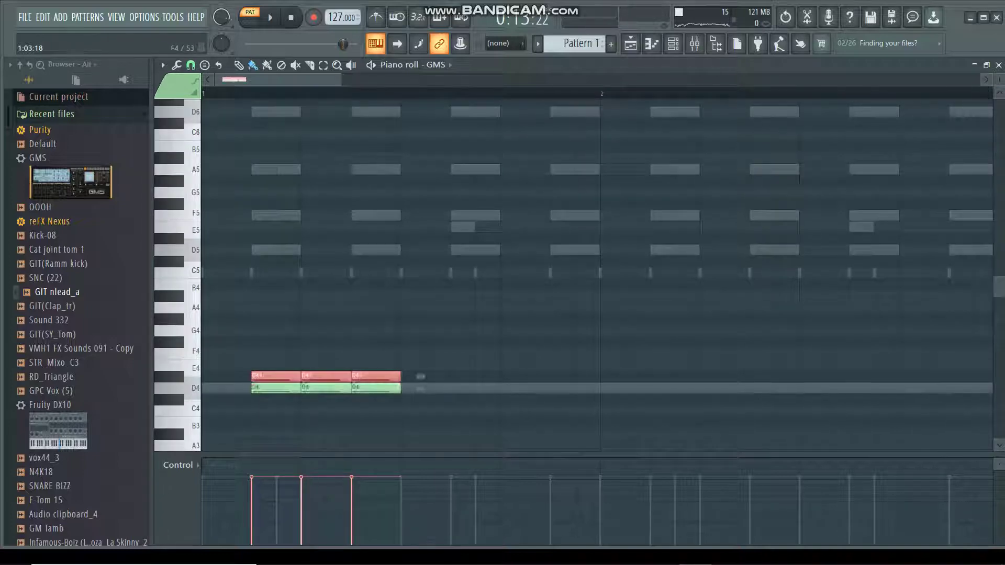
left_click_drag(420, 376, 420, 250)
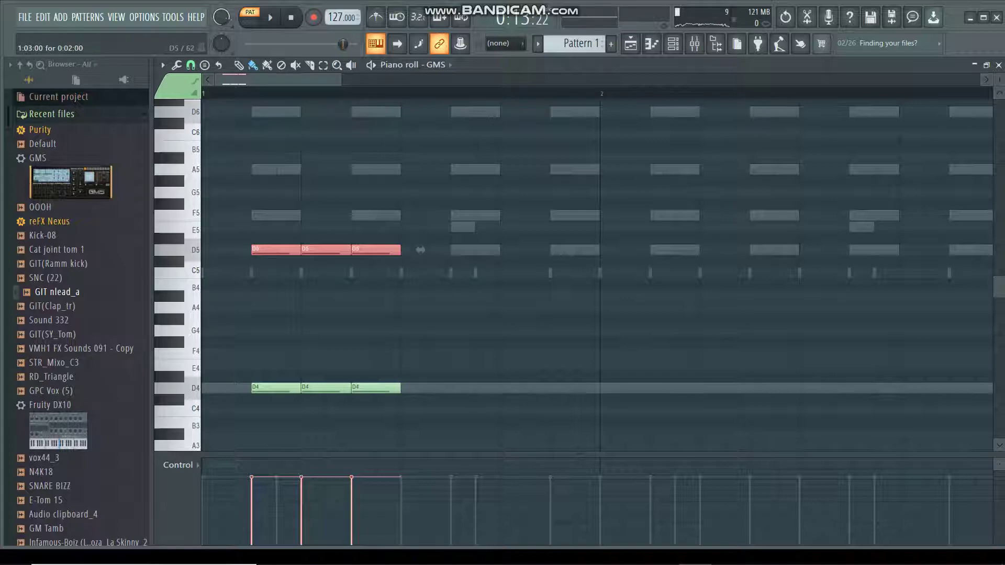
left_click_drag(420, 250, 420, 169)
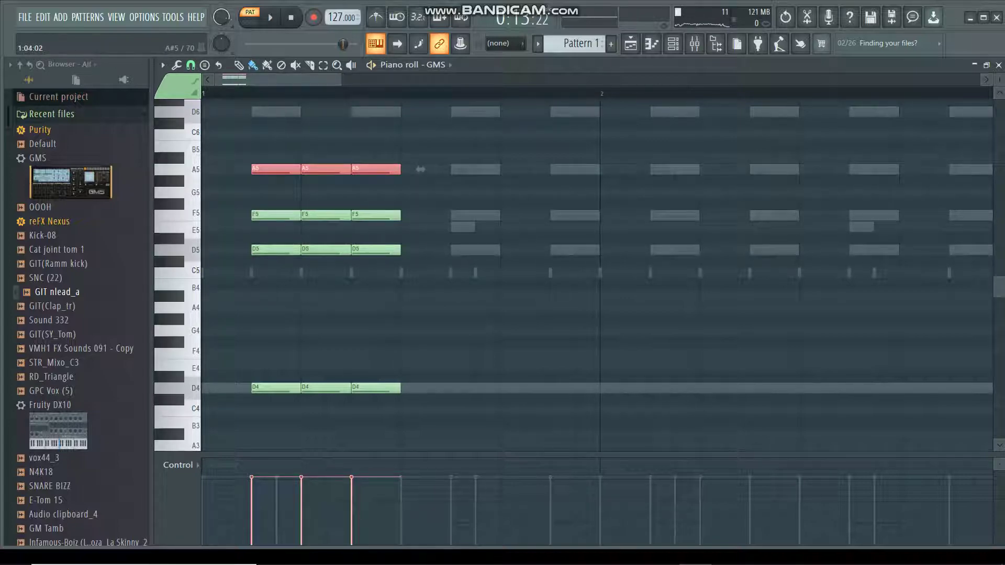
key("space")
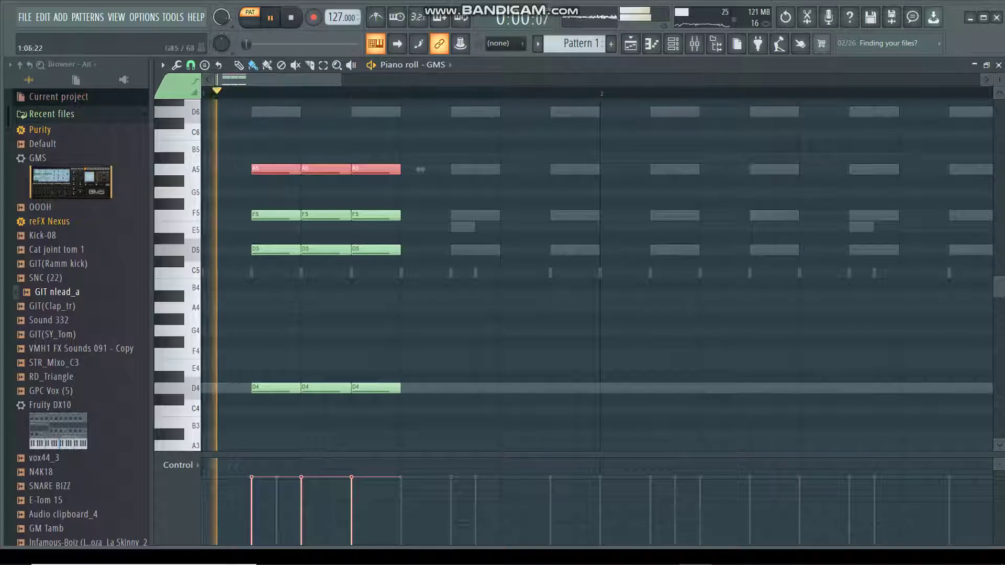
key("space")
Raise all GMS chord notes in bar 1 by one octave and audition them.
key("ctrl+d")
key("ctrl+Up")
scroll(597, 261, "up", 4)
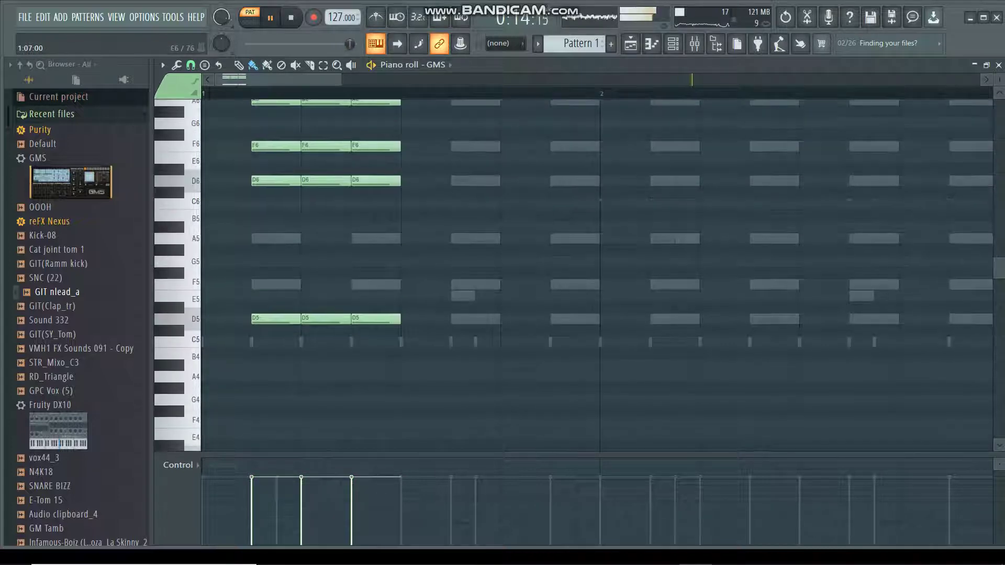
left_click_drag(178, 169, 178, 434)
key("space")
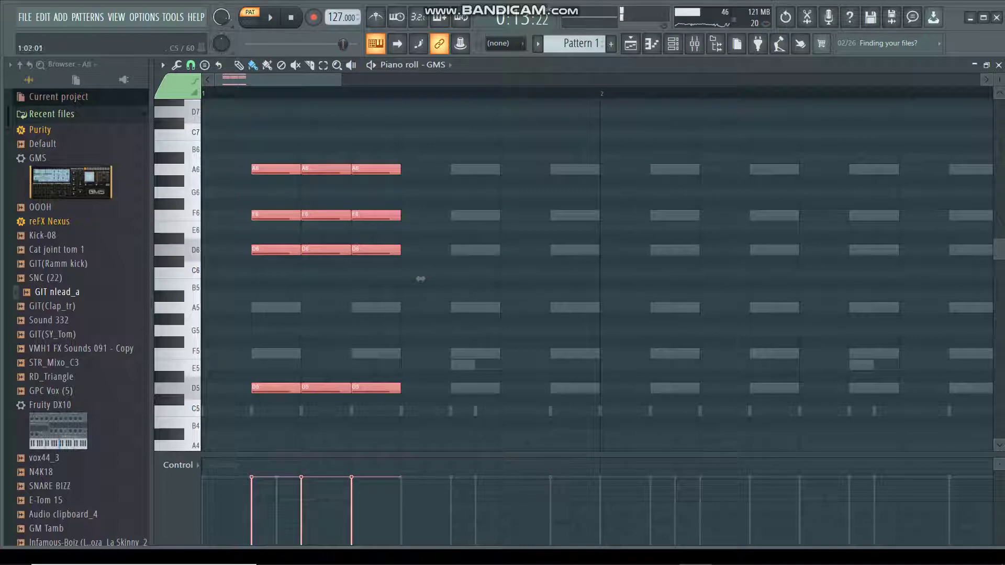
Repeat the bar 1 chord group in bars 2 to 4 and place a copy in bar 5 four semitones lower.
left_click_drag(421, 278, 819, 278)
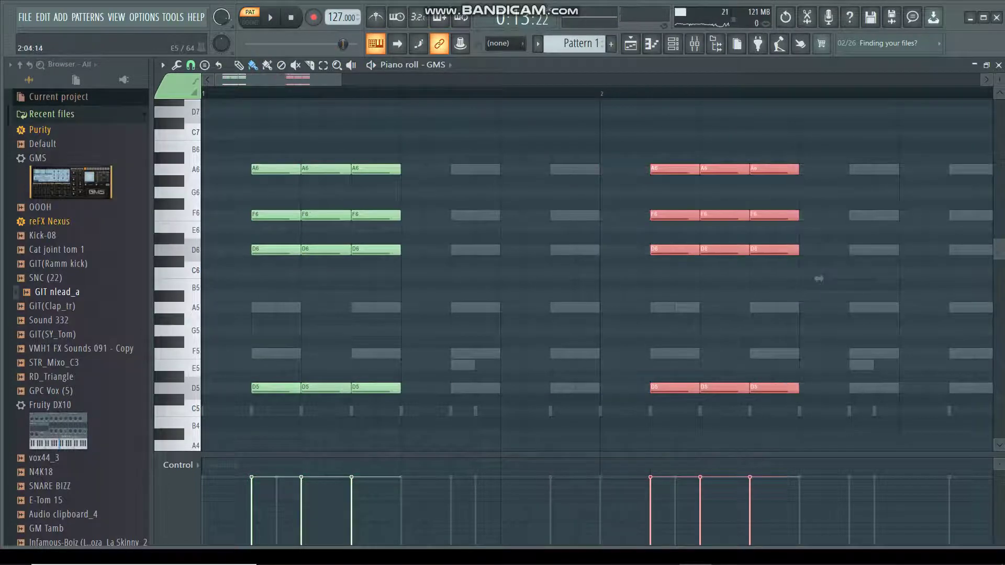
scroll(382, 279, "down", 4)
key("space")
mouse_move(383, 278)
left_mouse_down()
mouse_move(598, 279)
mouse_move(717, 304)
mouse_move(706, 325)
left_mouse_up()
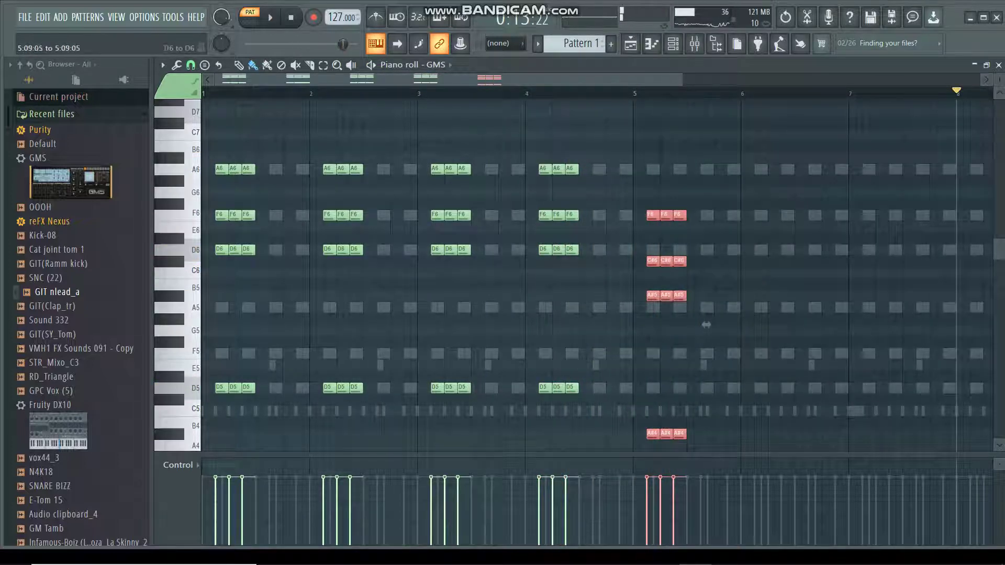
Move the C#6 notes of the bar 5 chord group to D6, delete the stray note in bar 4 and audition the result.
left_click_drag(688, 250, 641, 261)
left_click(619, 103)
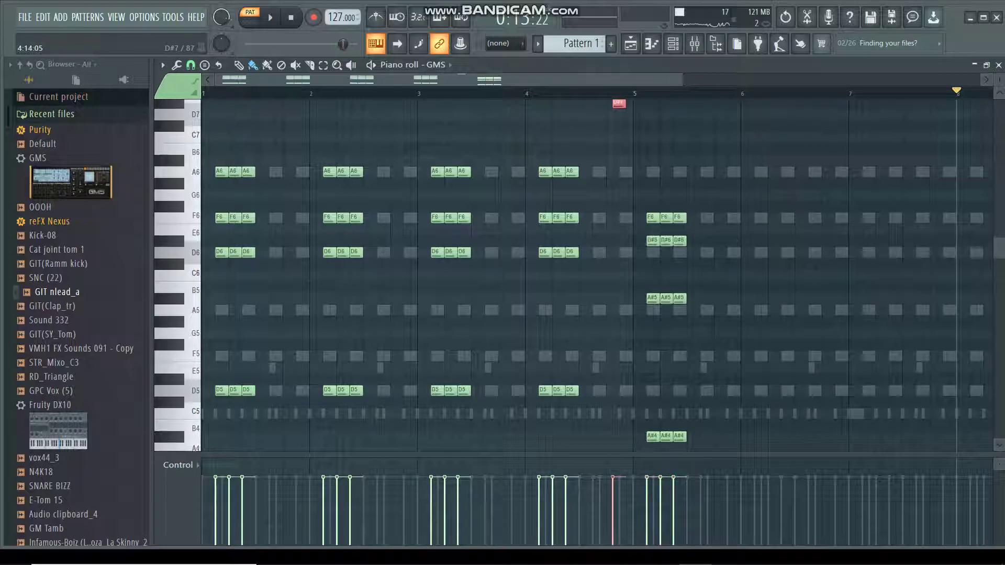
right_click(618, 102)
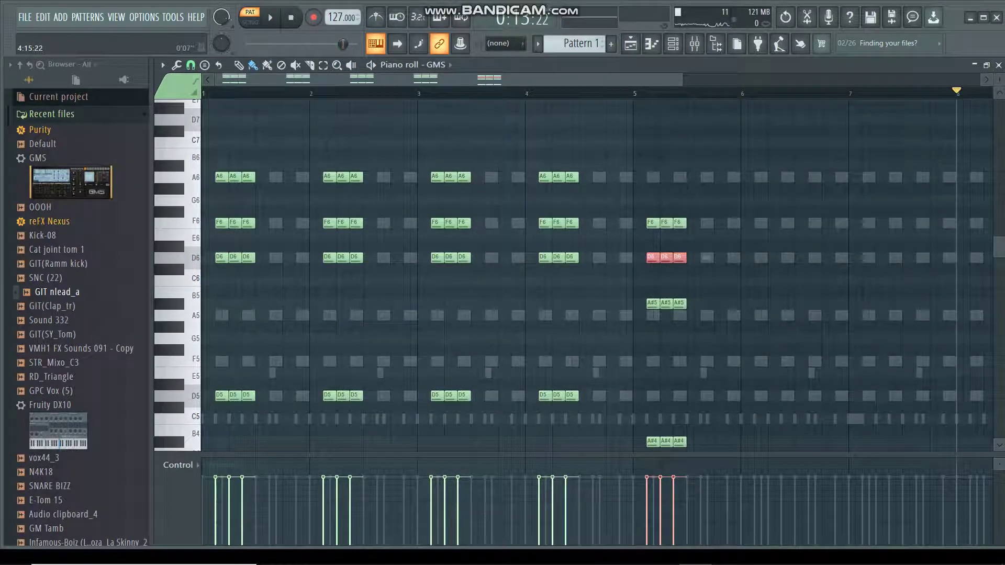
key("space")
key("space")
Copy the bar 5 chord group into bar 6 two semitones higher and start playback.
left_click_drag(645, 170, 707, 448)
left_click_drag(720, 332, 813, 309)
key("space")
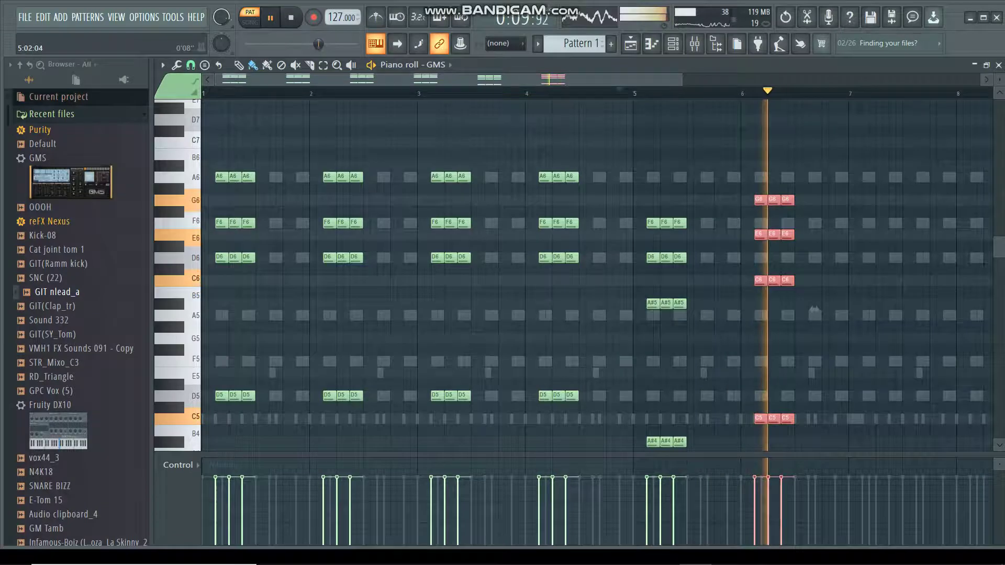
Copy the bar 3 chord group into bars 7 and 8 at the same pitch and return to the channel rack.
left_click_drag(426, 161, 531, 415)
left_click_drag(523, 286, 847, 286)
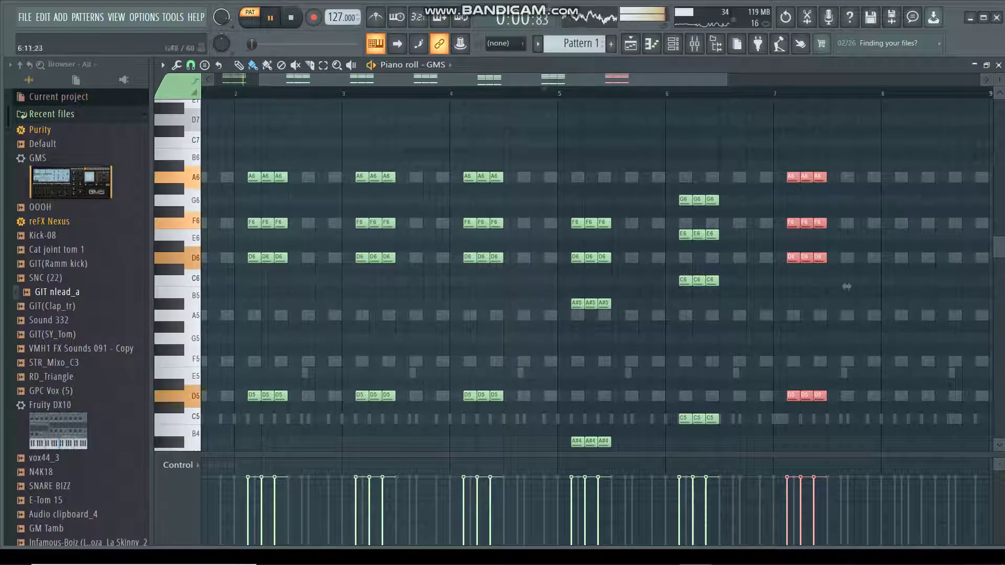
left_click_drag(493, 79, 537, 79)
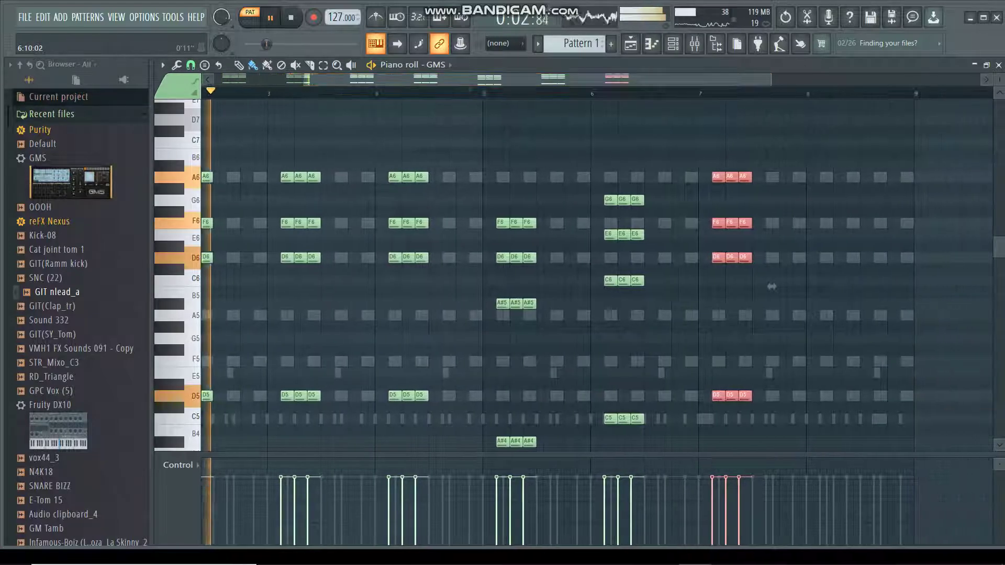
left_click_drag(771, 287, 879, 287)
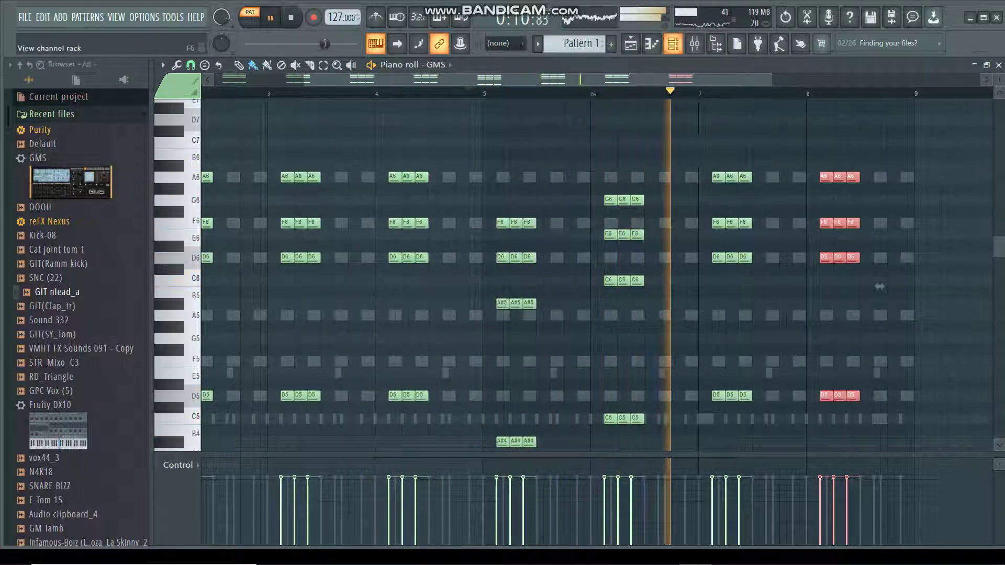
key("F6")
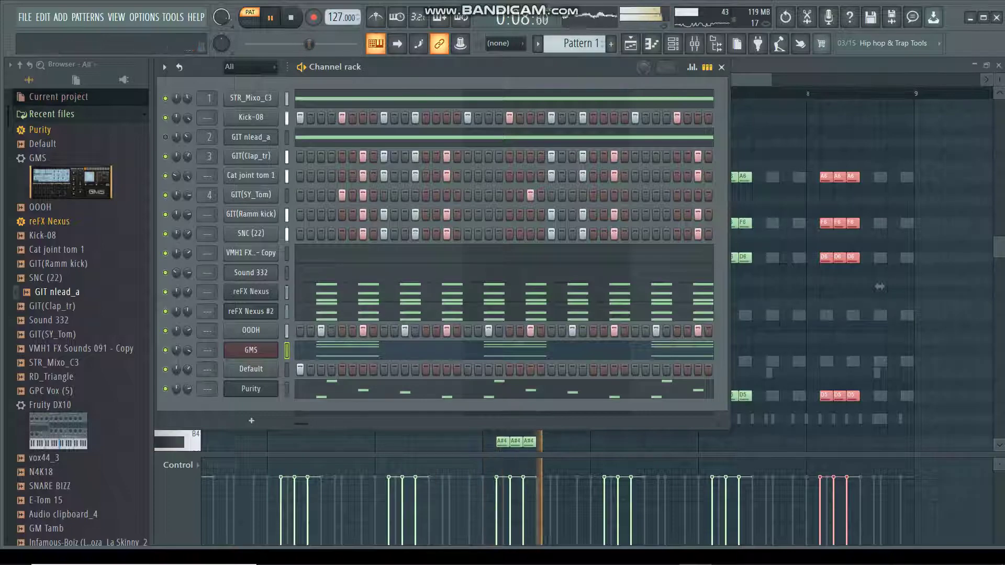
Route the GMS channel to mixer track 5 and load Fruity Stereo Enhancer with the For strings preset.
left_click(250, 350)
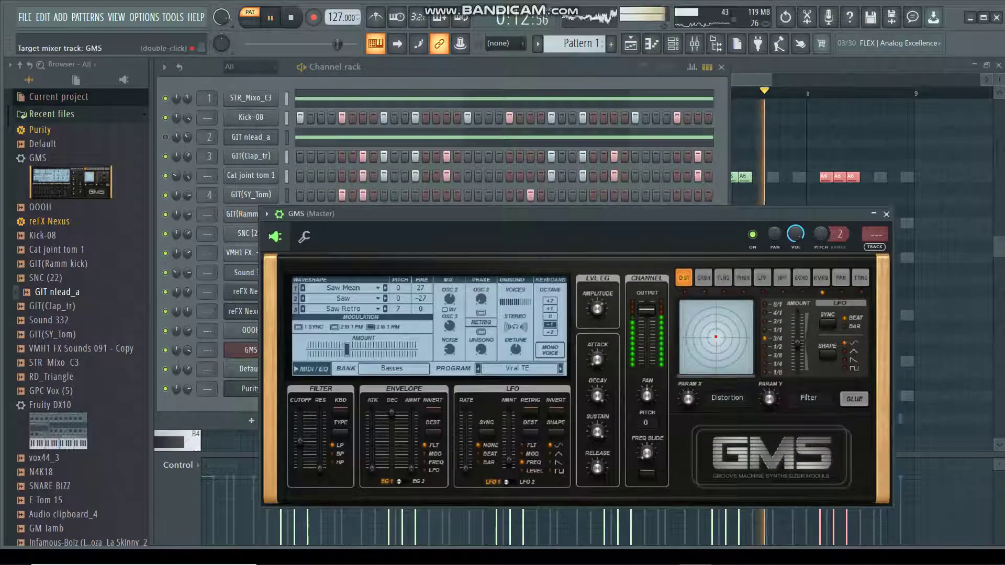
double_click(874, 234)
left_click(859, 175)
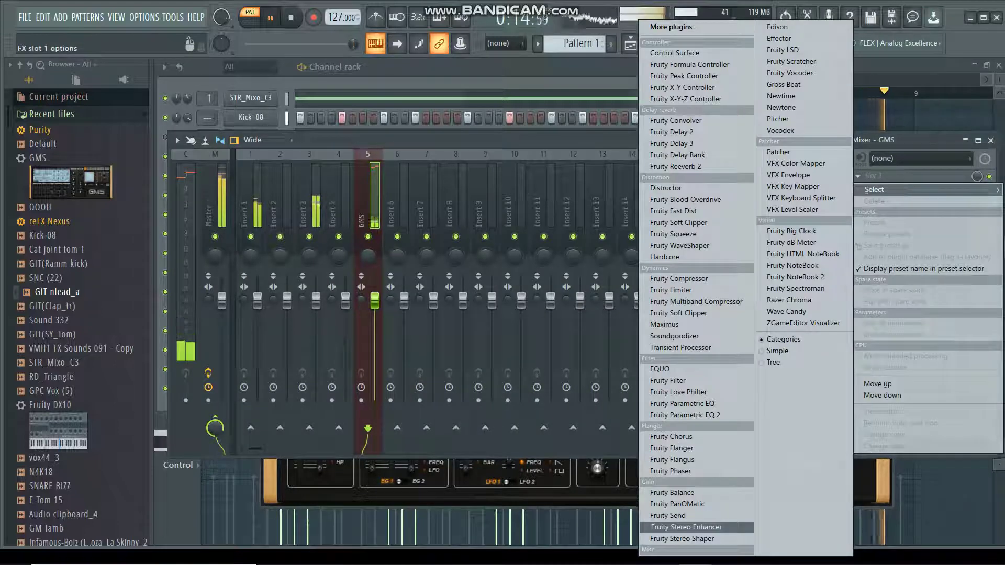
left_click(682, 528)
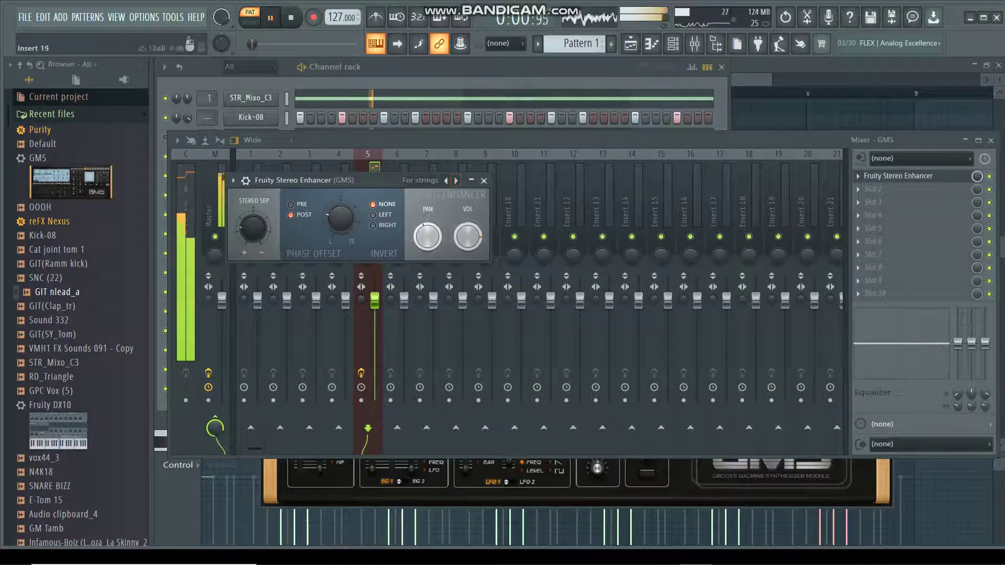
Add Fruity Blood Overdrive and Fruity Parametric EQ 2 to the GMS track, cutting the lows and slightly boosting the highs.
left_click(879, 188)
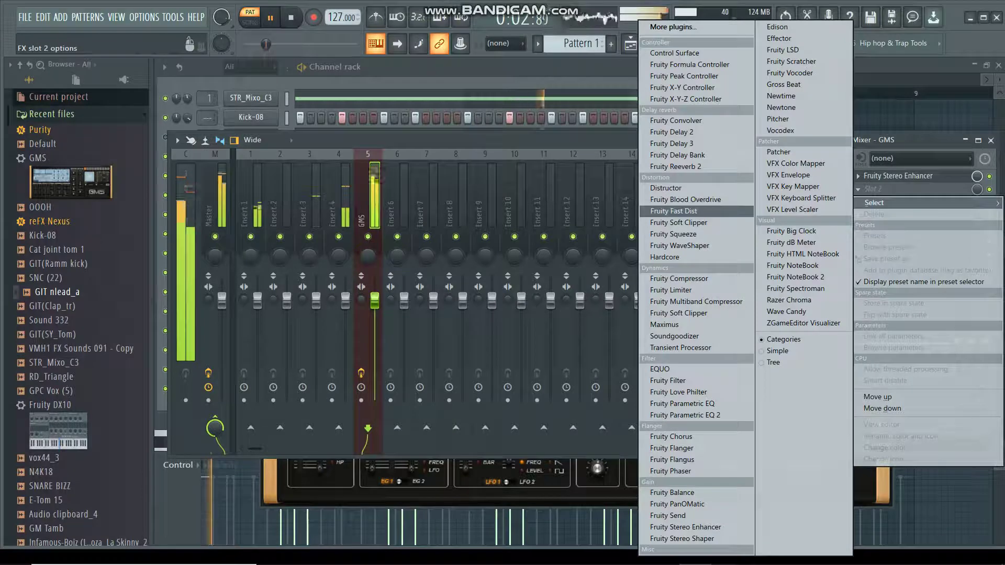
left_click(680, 199)
left_click(880, 202)
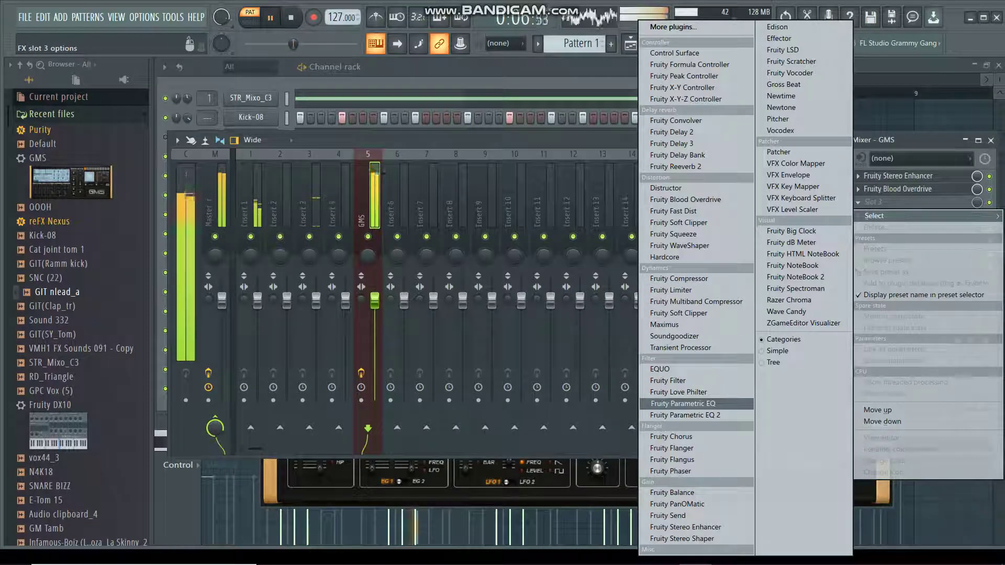
left_click(685, 415)
left_click_drag(320, 319, 328, 372)
left_click_drag(494, 319, 495, 310)
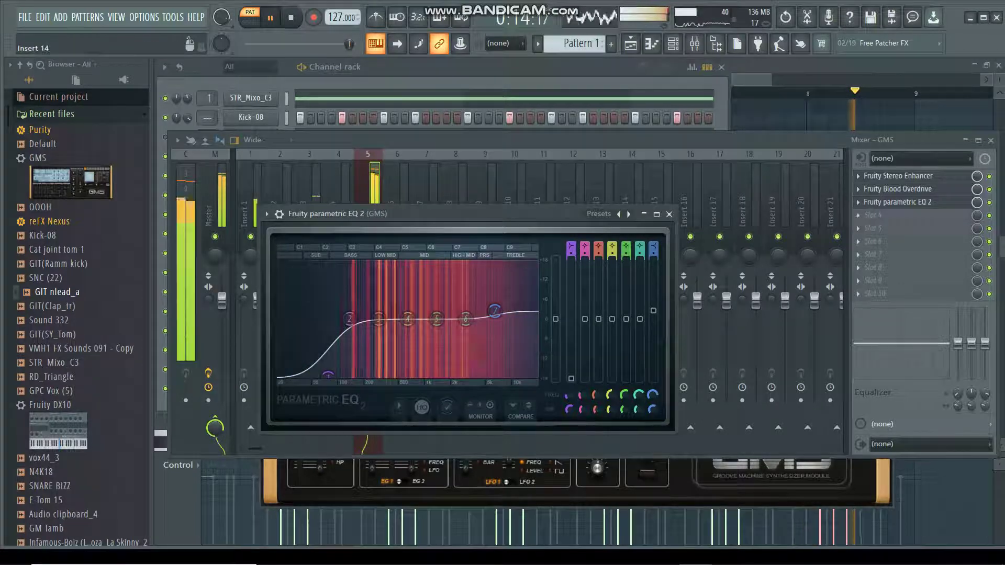
Add the GM Tamb sample as a new channel with hits on steps 3, 4, 11 and 12 of bars 1 and 2.
left_click(572, 98)
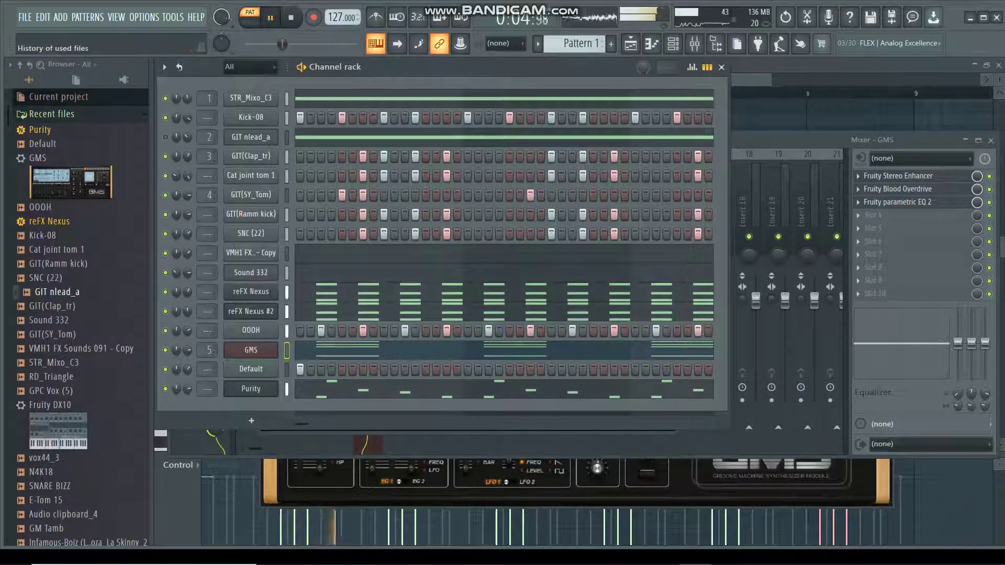
scroll(78, 314, "down", 7)
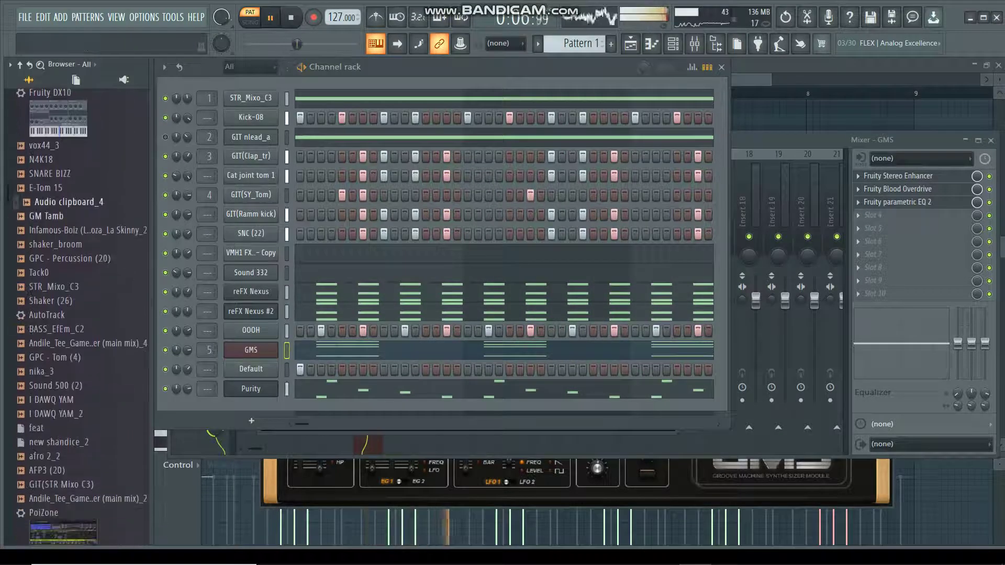
left_click_drag(270, 361, 267, 418)
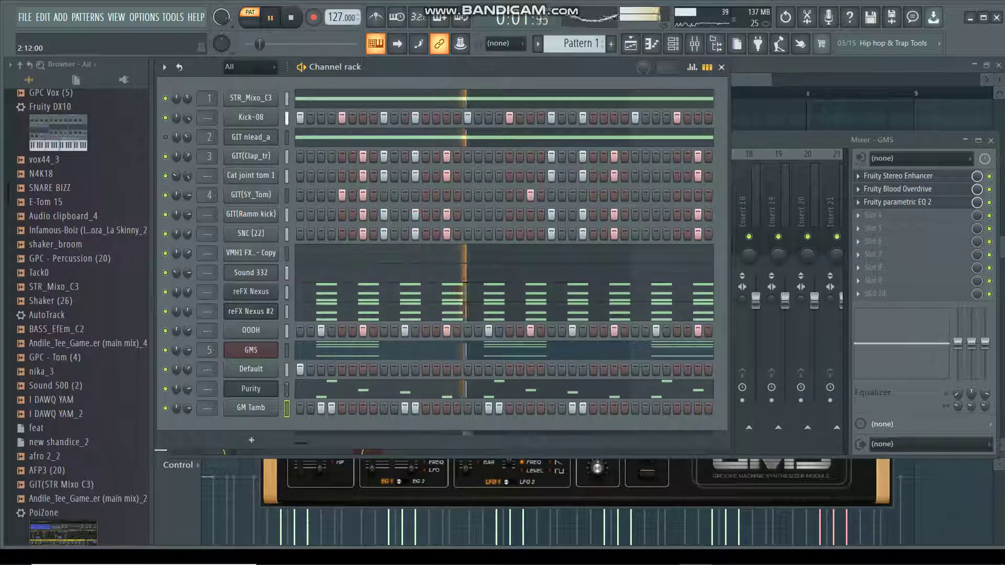
Open the GM Tamb piano roll and copy the two-bar tambourine pattern into bars 3 and 4.
right_click(262, 407)
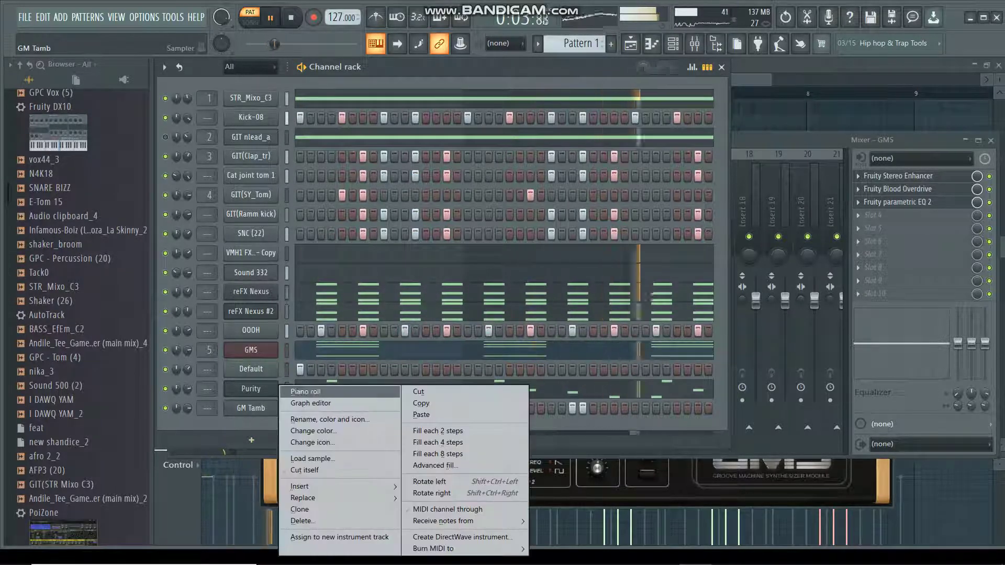
left_click(314, 391)
scroll(314, 392, "left", 3)
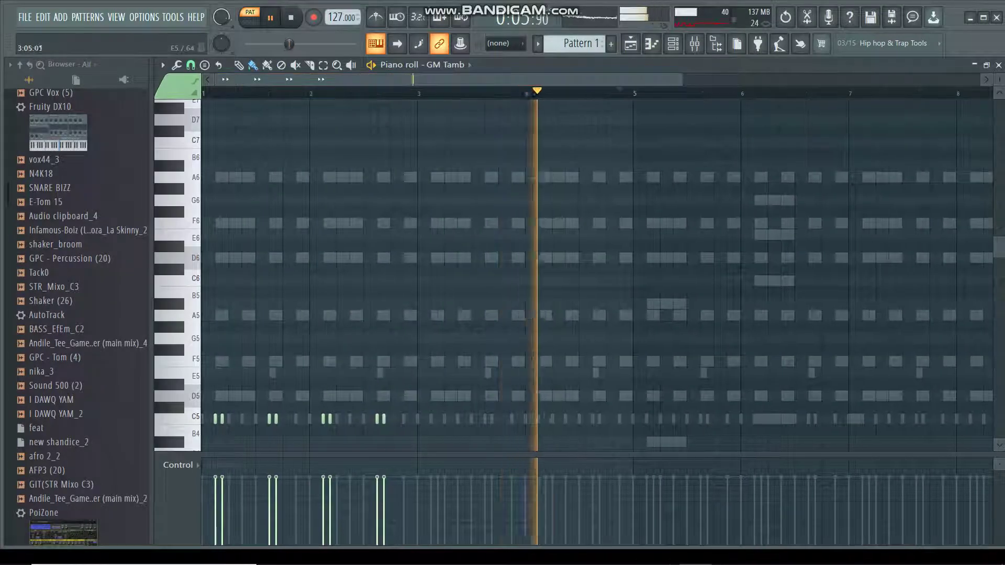
left_click_drag(236, 391, 430, 447)
key("ctrl+b")
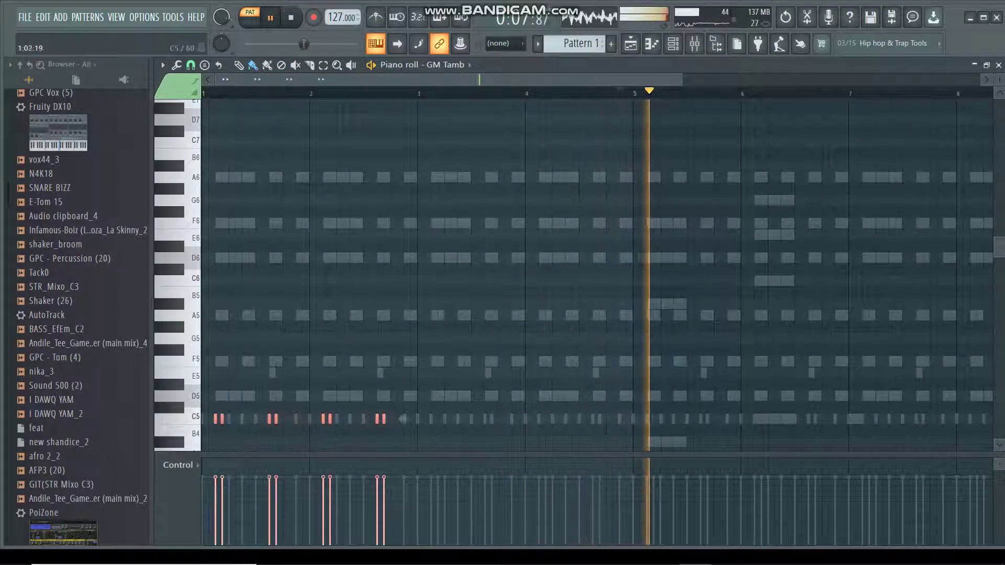
left_click_drag(586, 418, 619, 418)
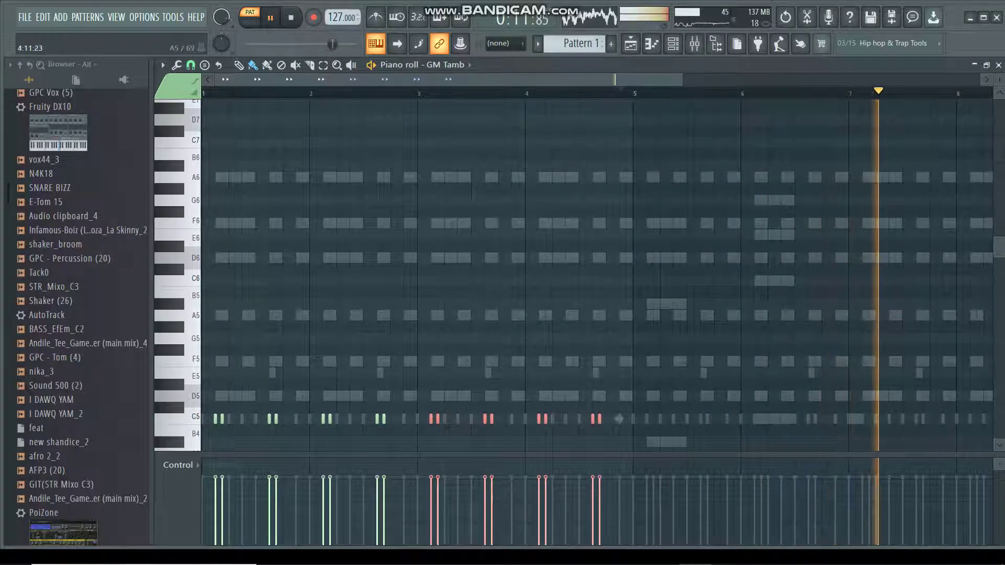
Duplicate the four-bar GM Tamb pattern into bars 5 to 8 and return to the channel rack.
left_click_drag(639, 433, 202, 411)
key("ctrl+b")
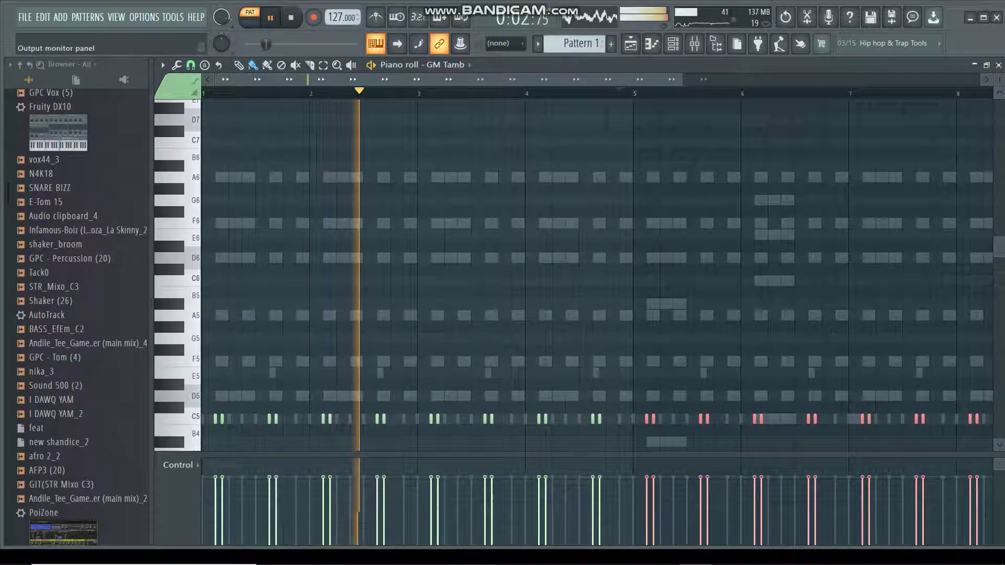
left_click(674, 44)
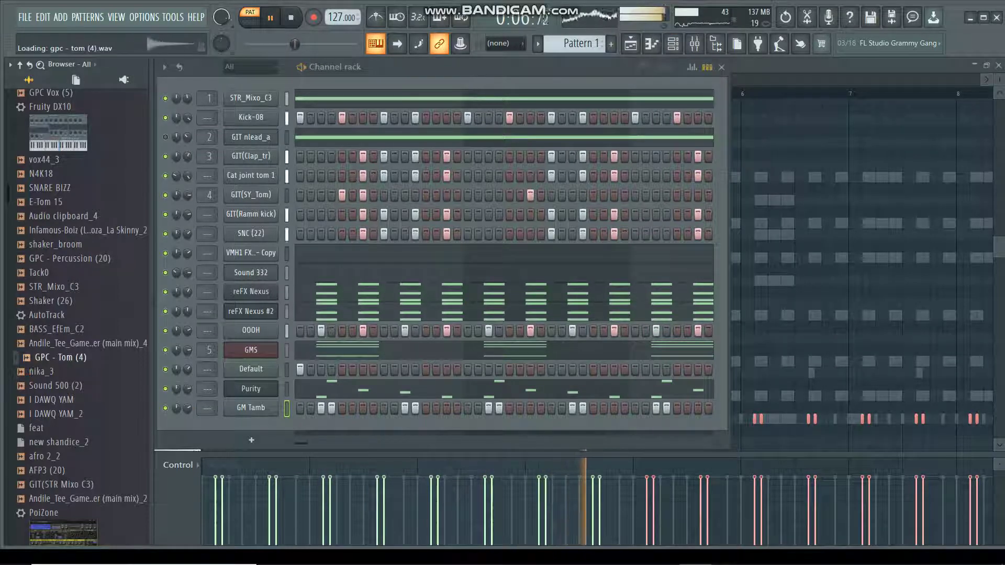
Preview candidate samples from the recent files, including I DAWQ YAM, afro 2_2 and GIT(STR Mixo C3).
left_click(89, 343)
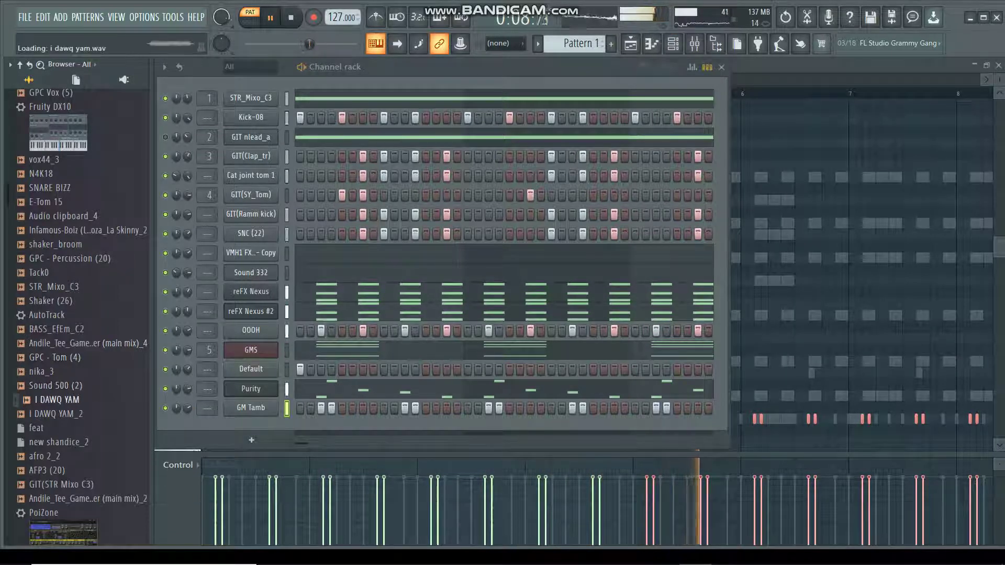
left_click(44, 456)
left_click(67, 484)
key("Down")
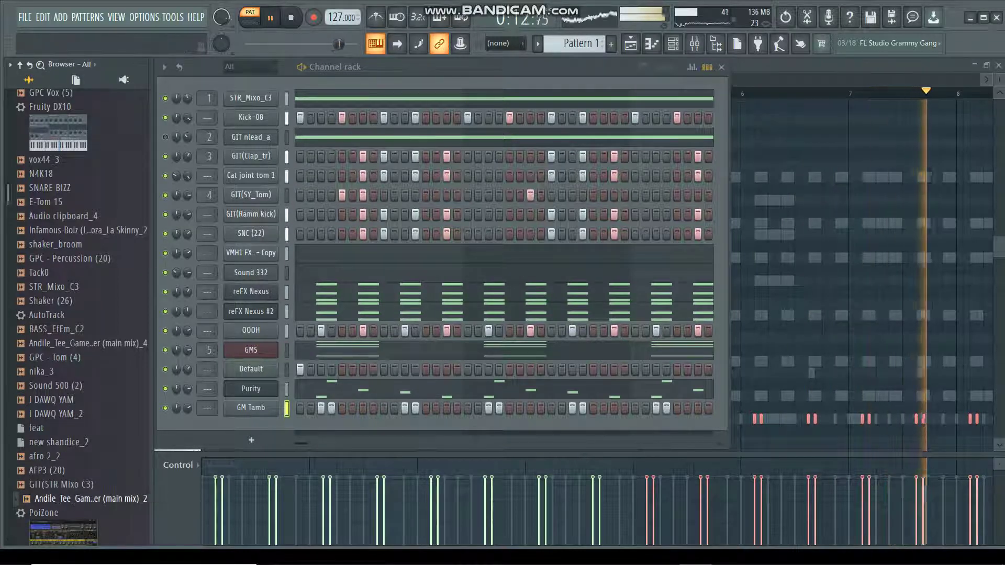
scroll(78, 314, "down", 8)
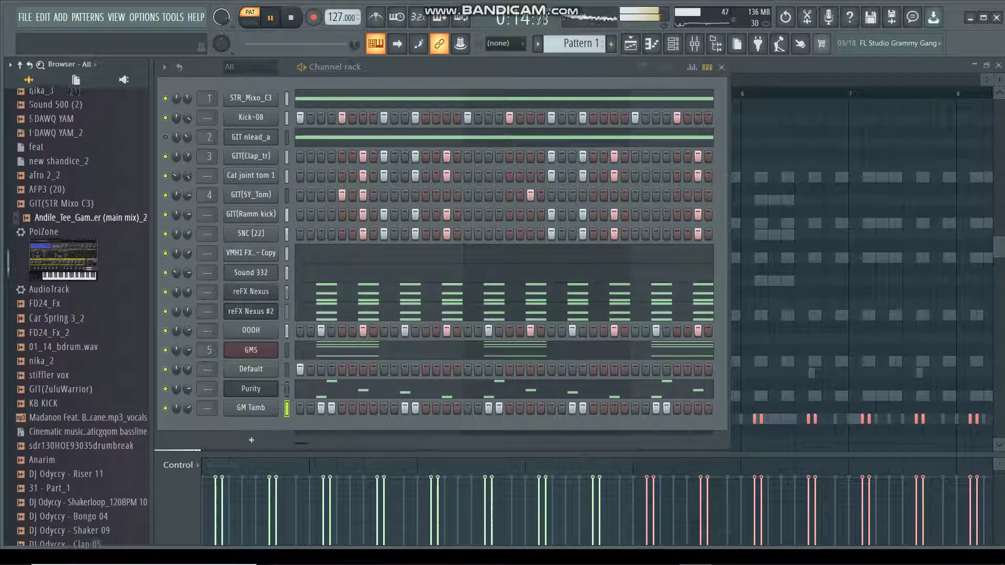
scroll(78, 314, "up", 20)
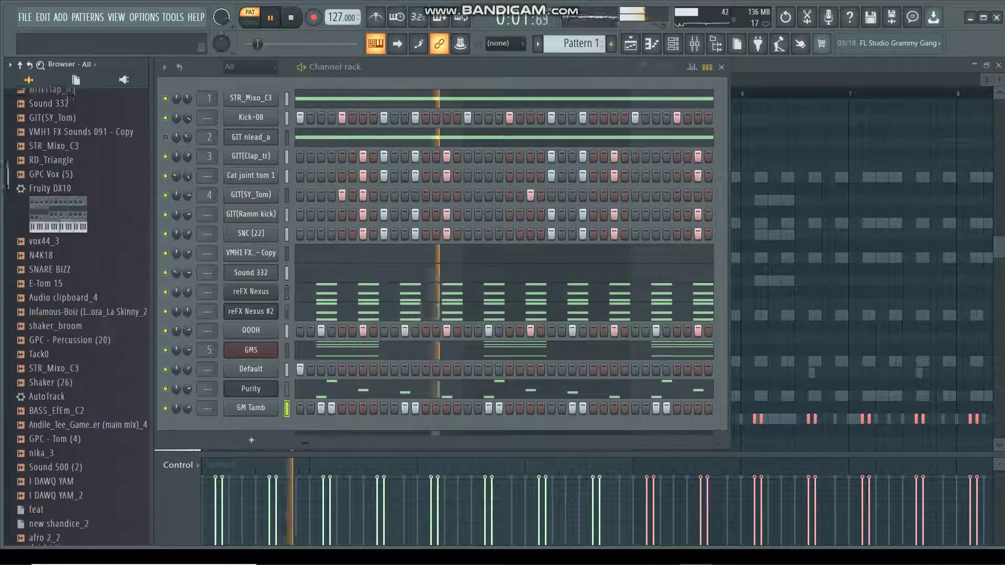
Add a second Purity instance as a new channel and load the Cheese 1 preset from the Fast Synth category.
left_click_drag(42, 143, 238, 453)
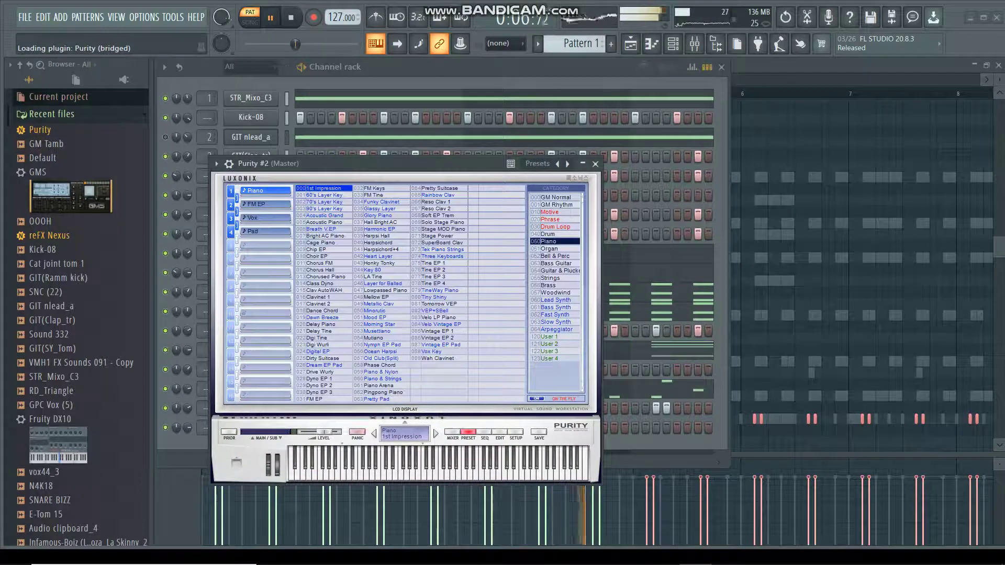
left_click(555, 308)
left_click(555, 314)
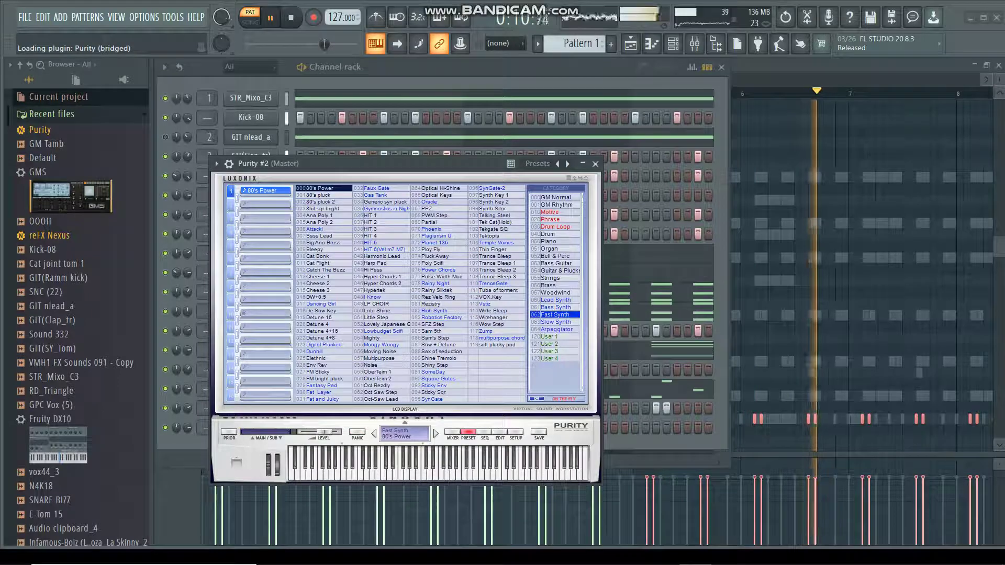
left_click(323, 276)
key("F6")
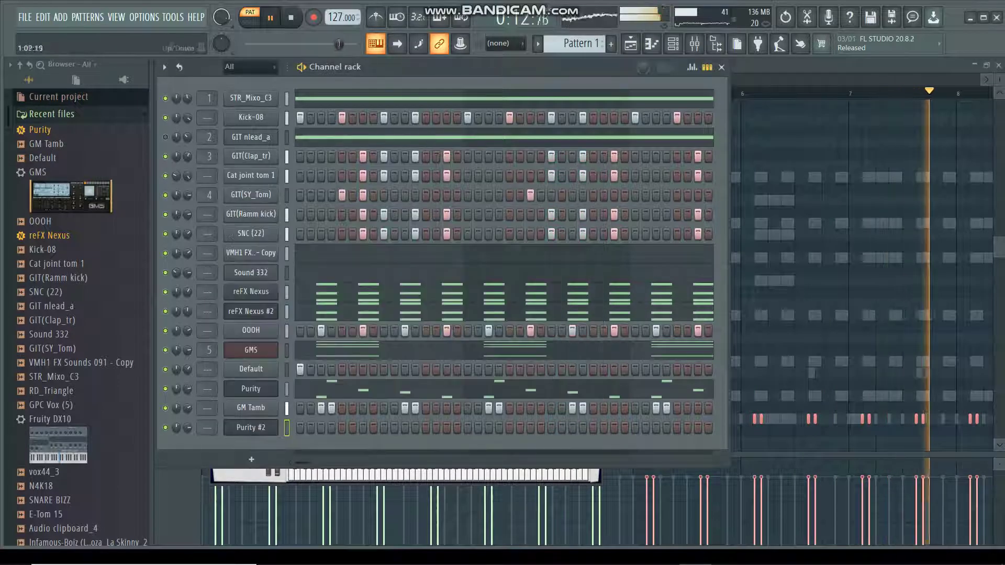
Copy the reFX Nexus #2 chords into Purity #2, shorten all the notes and transpose them down one octave.
left_click(286, 311)
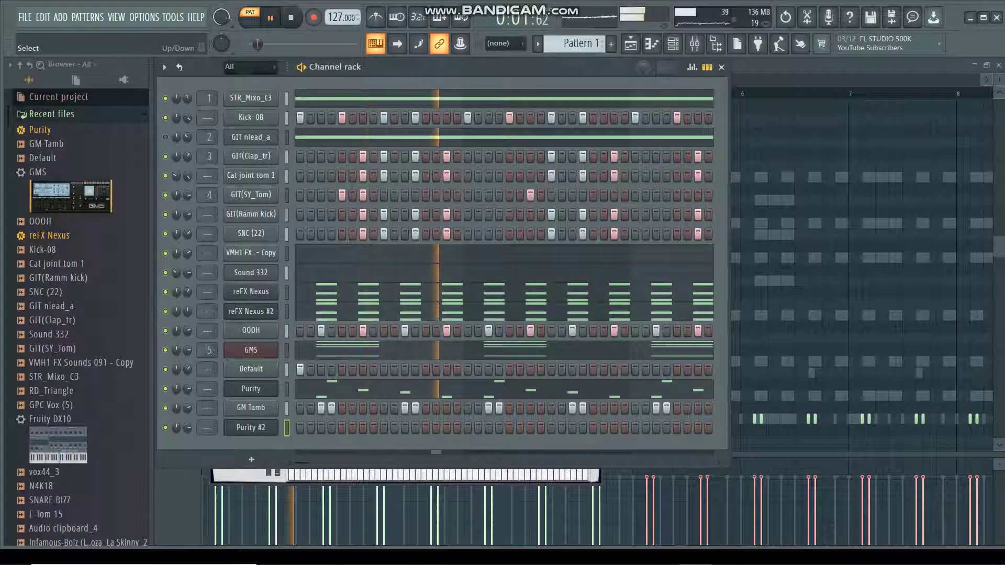
key("ctrl+v")
key("F7")
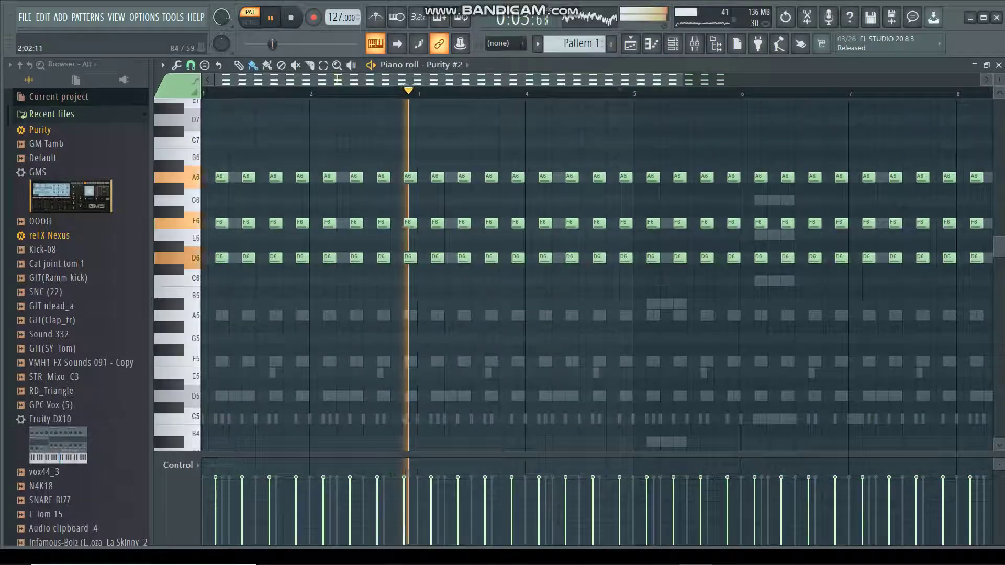
key("ctrl+a")
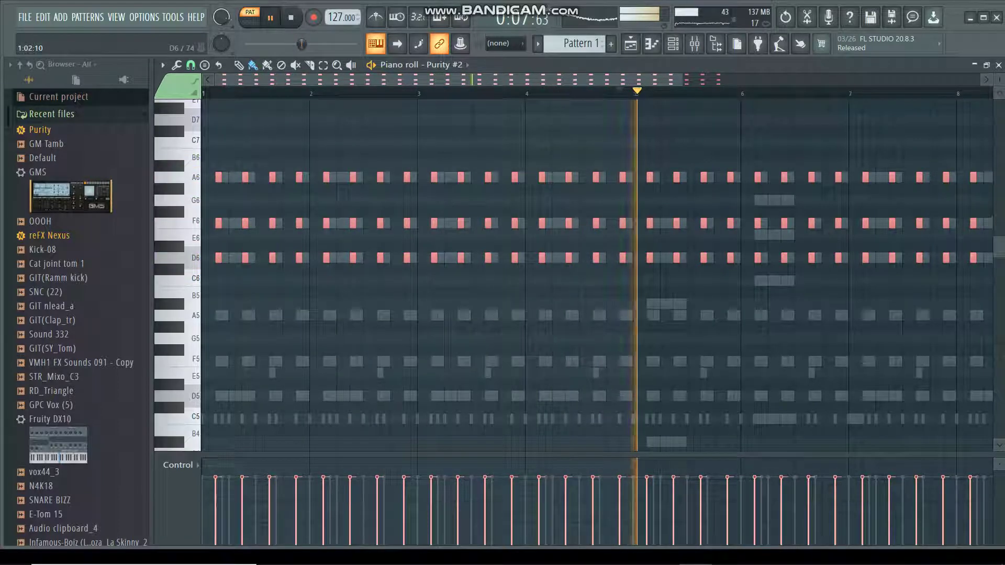
key("ctrl+Down")
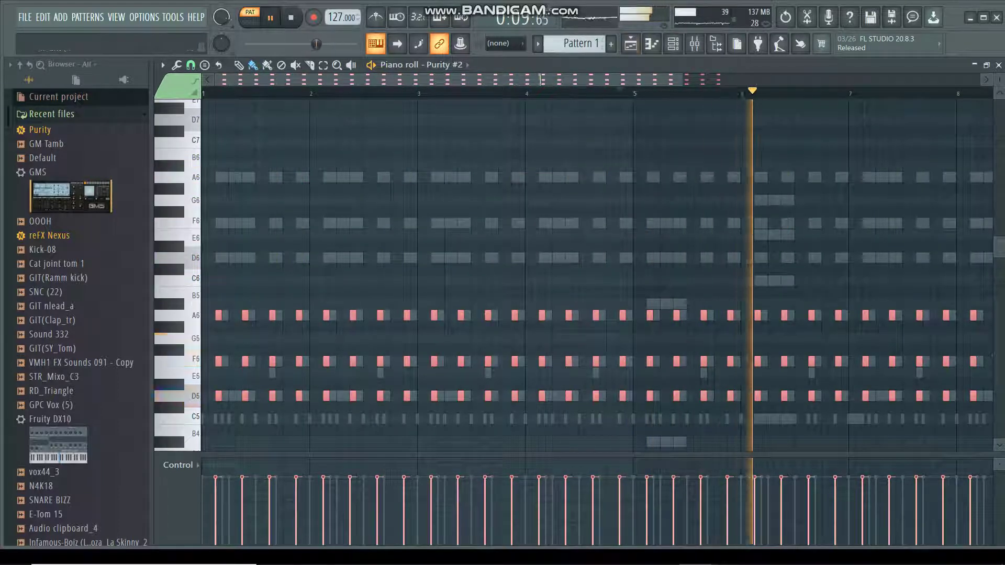
left_click(673, 43)
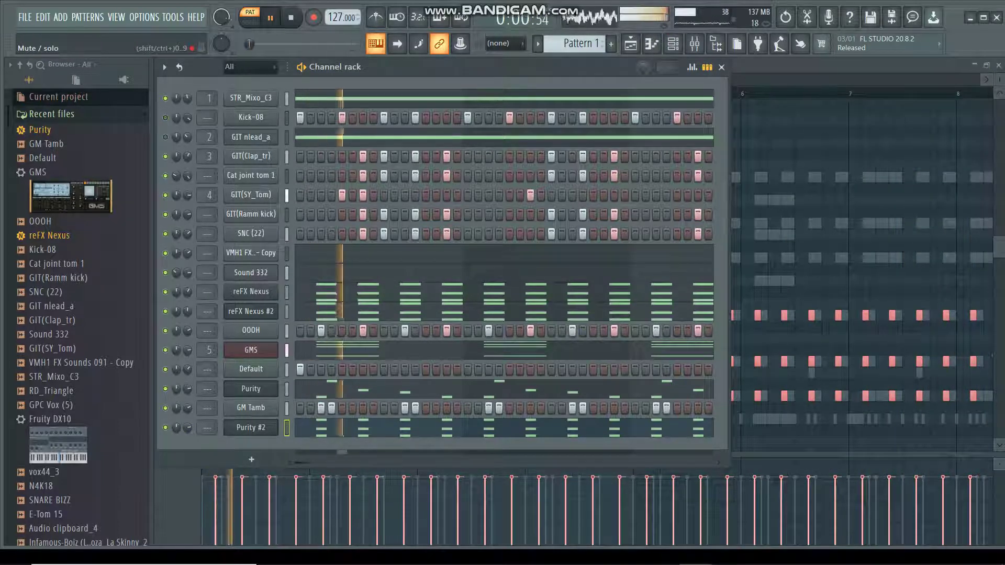
Preview the GIT(SY_Tom), N4K18, SNC (22) and GPC - Tom (4) samples from the recent files.
left_click(58, 349)
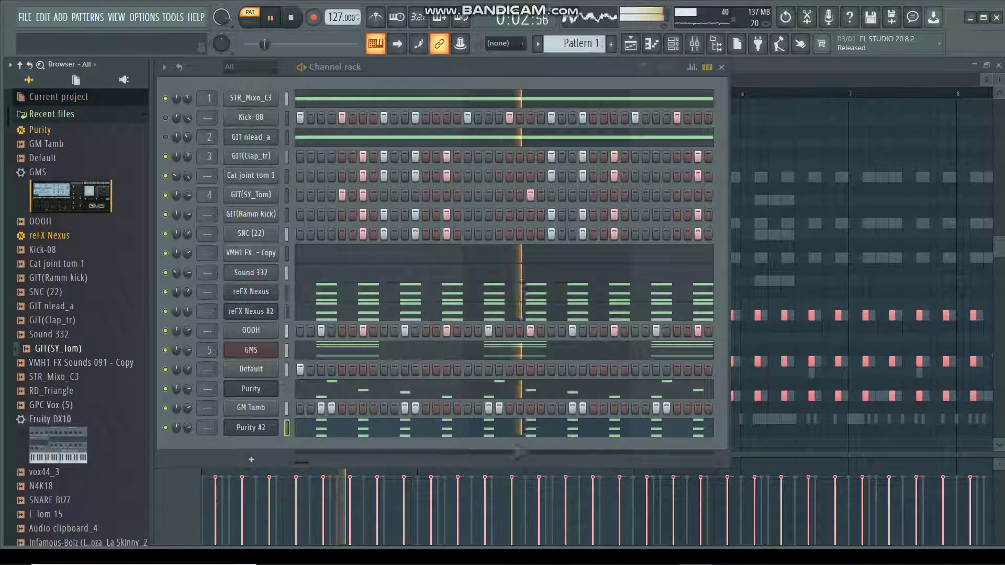
left_click(46, 486)
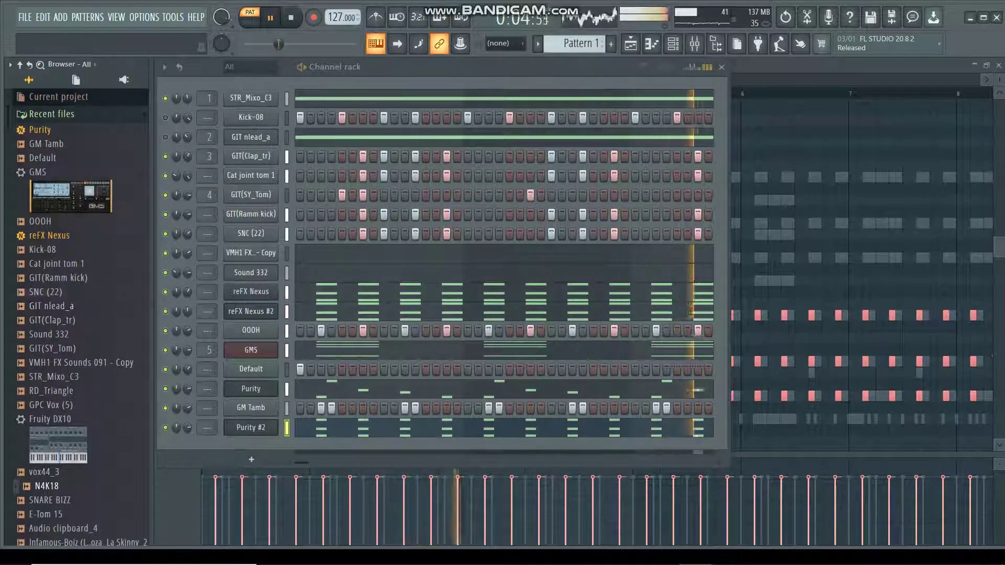
left_click(52, 292)
scroll(78, 314, "down", 10)
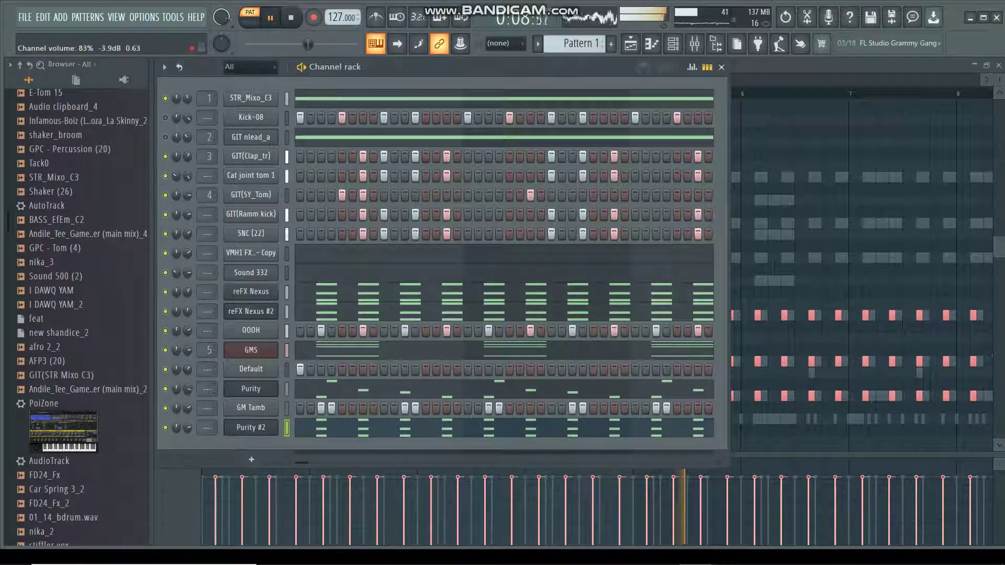
left_click(55, 248)
Add the BASS_EfEm_C2 sample as a new channel below Purity #2 and open its piano roll.
left_click(56, 220)
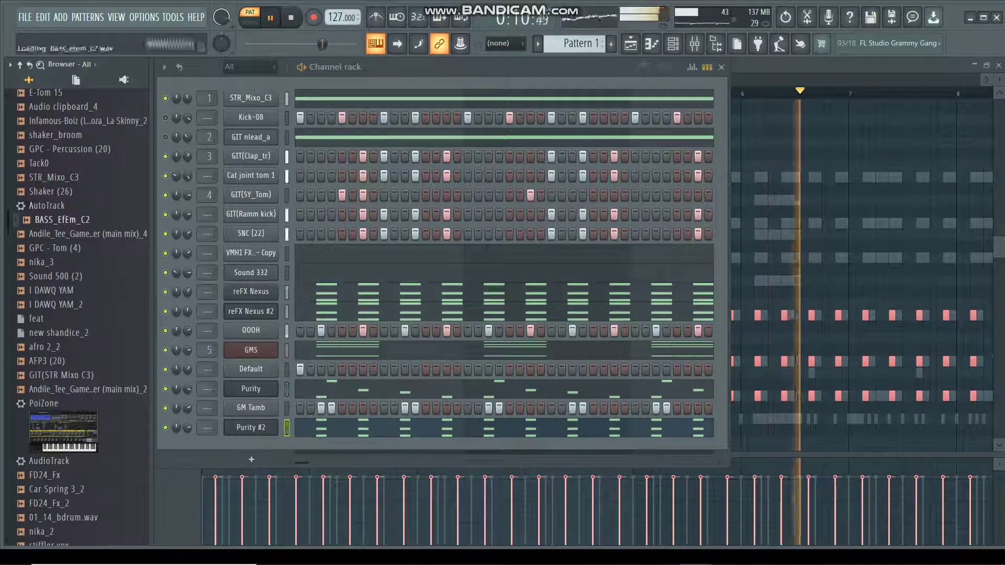
left_click_drag(58, 220, 256, 463)
right_click(275, 446)
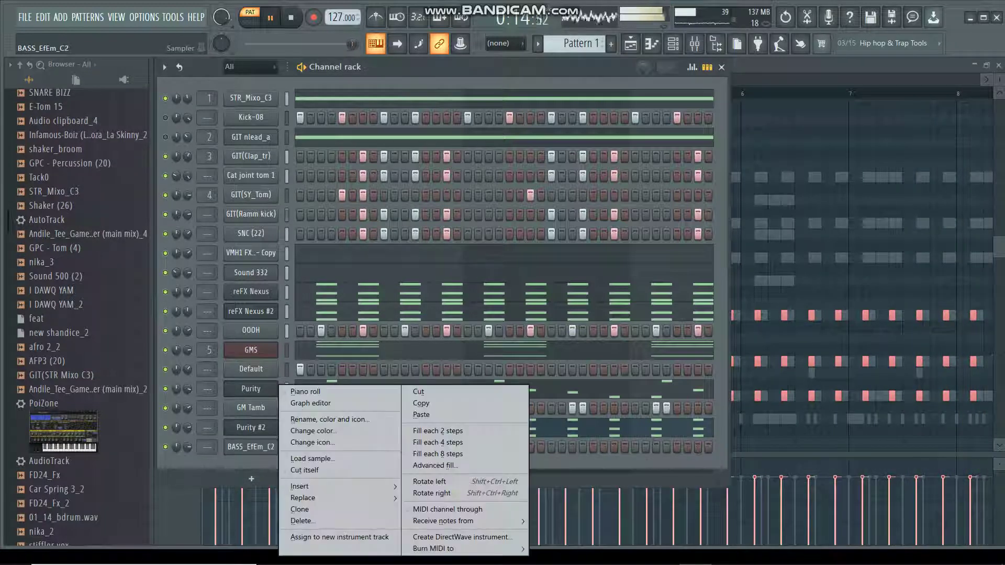
left_click(306, 392)
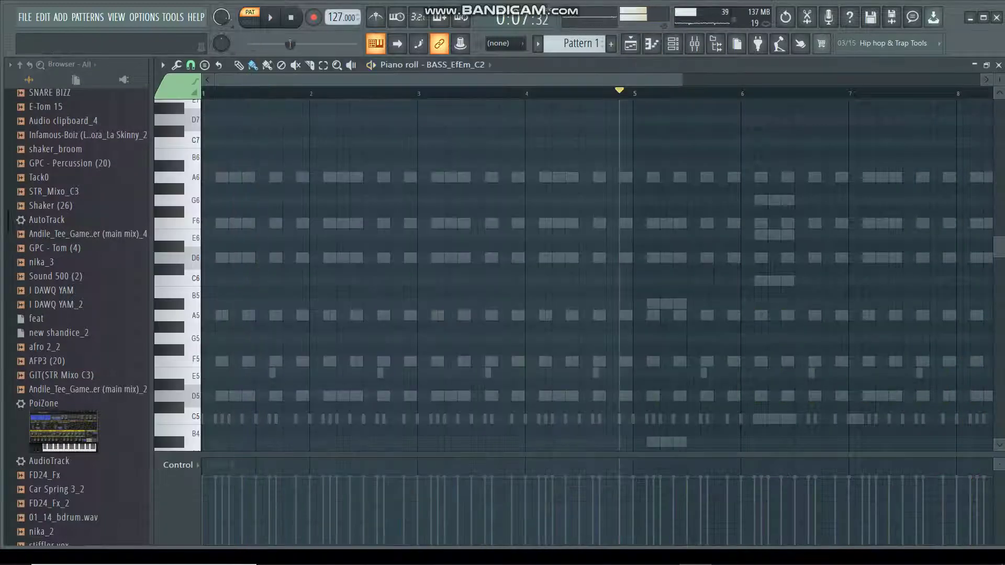
Draw D3 bass notes in bar 1 at steps 9, 10, 11 and 15, lasting 1, 1, 4 and 2 steps, plus a D4 note at 11.
left_click_drag(682, 80, 527, 80)
scroll(526, 275, "down", 4)
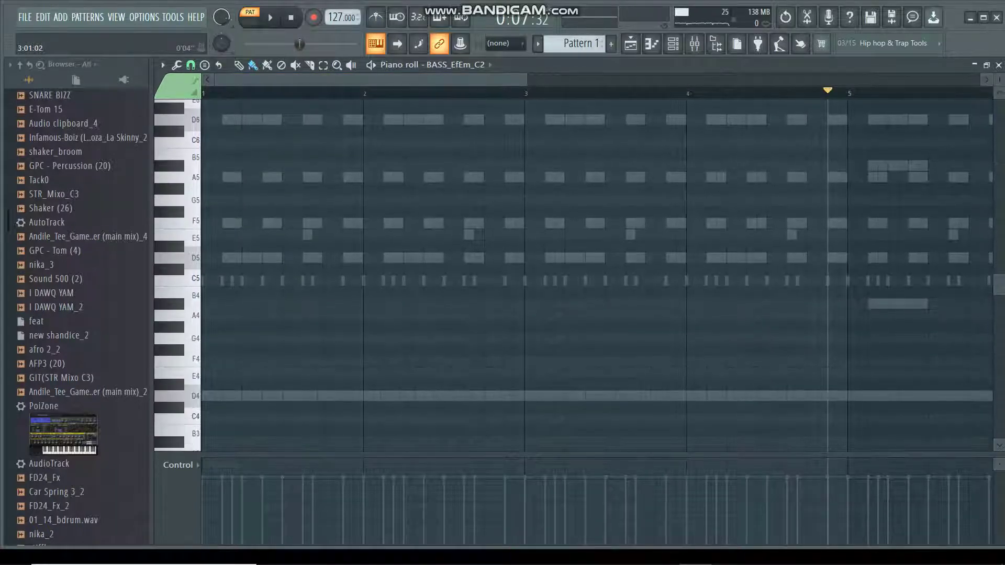
scroll(597, 275, "down", 5)
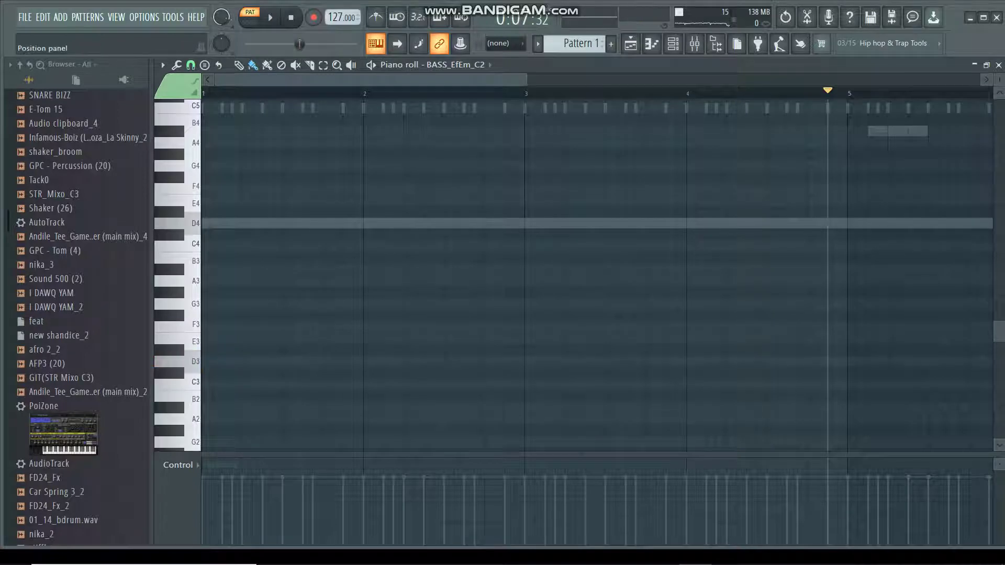
key("space")
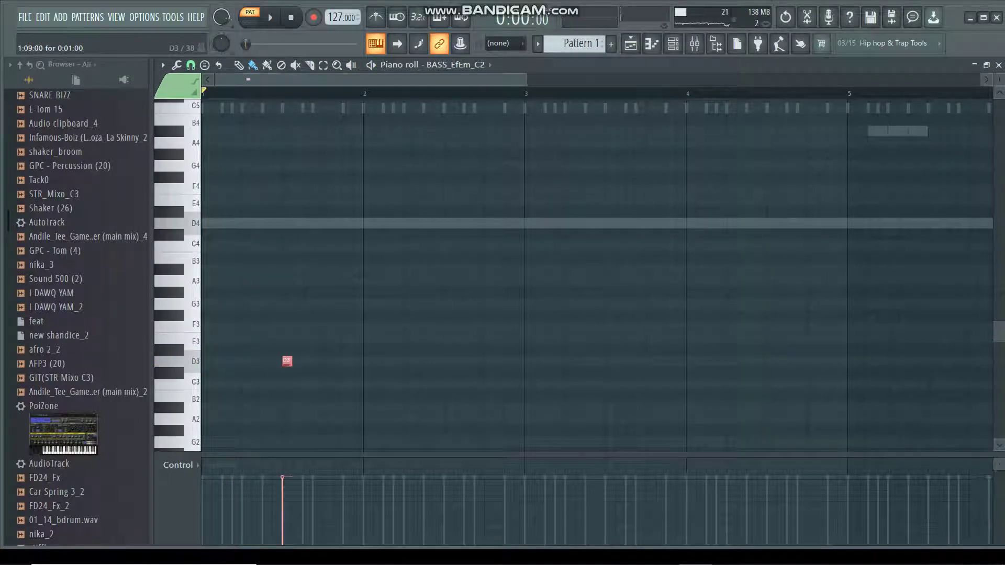
left_click(297, 361)
key("space")
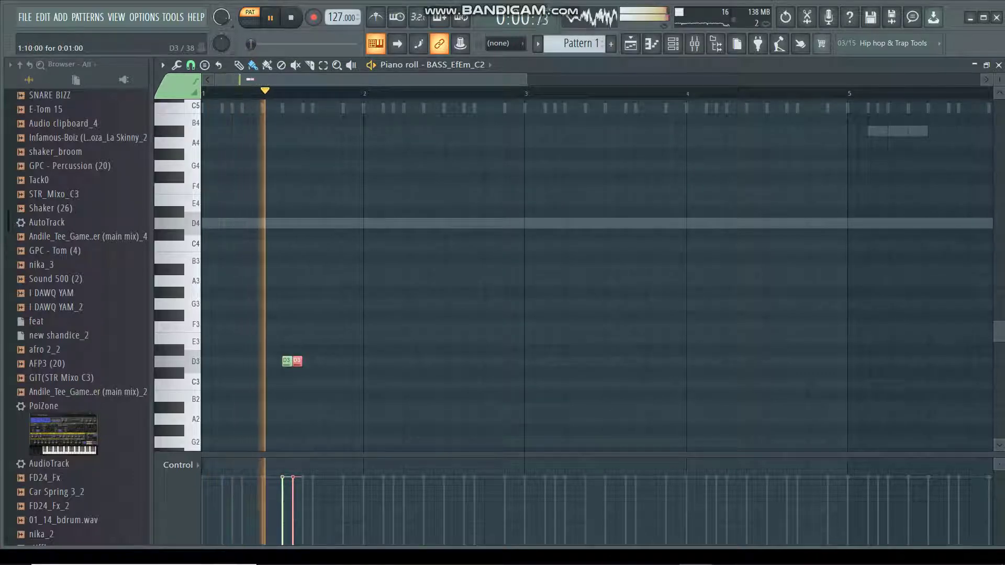
key("space")
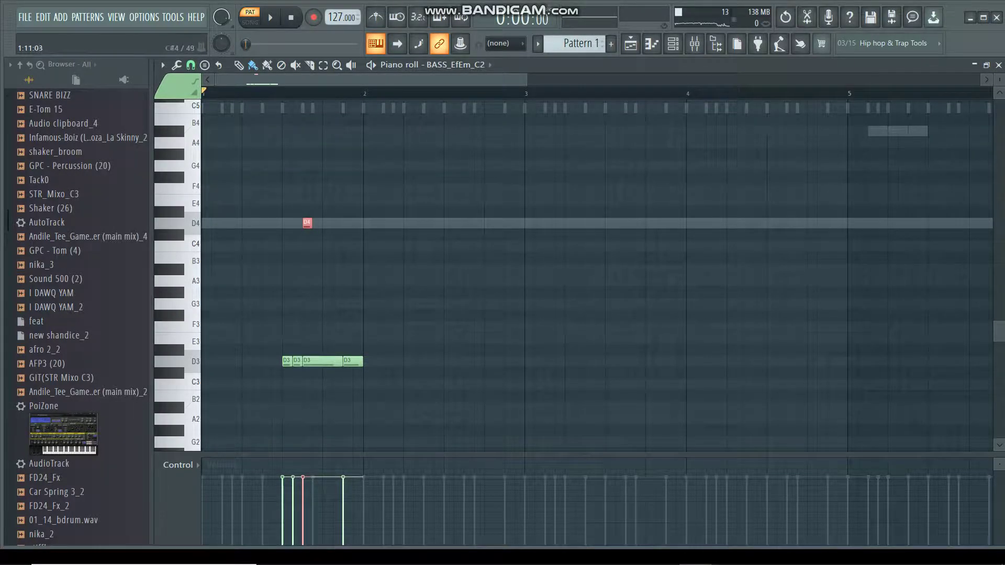
Turn the D4 bass note at step 11 into a slide note and play the pattern.
double_click(307, 223)
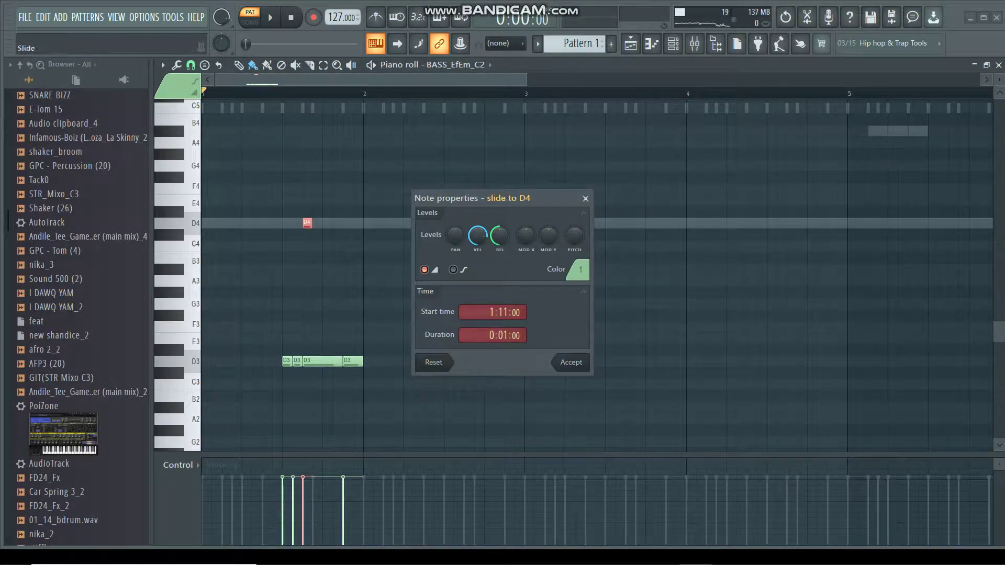
left_click(562, 361)
key("space")
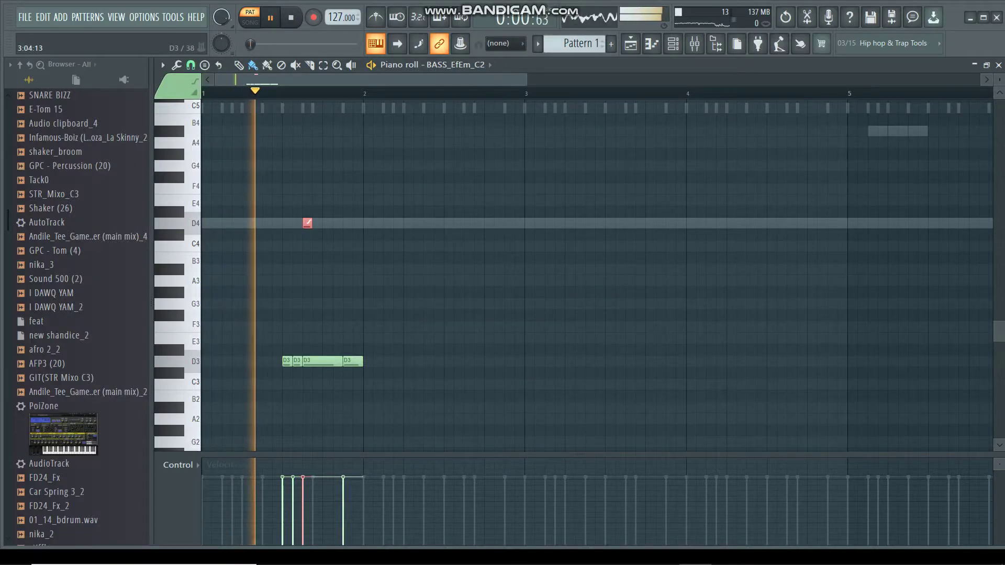